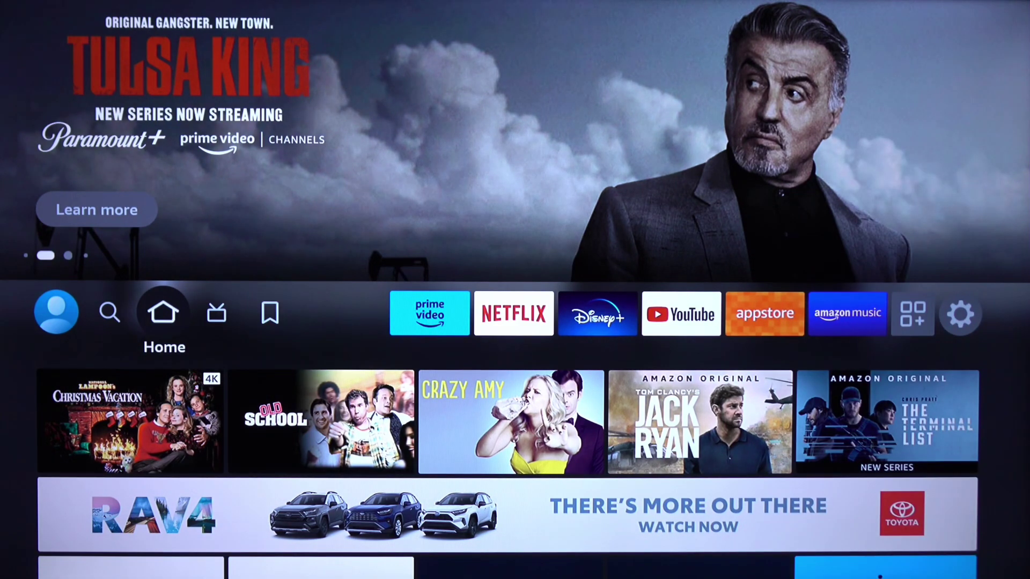
# Move right across the home-row shortcuts to reach the apps row with Spotify, Internet and My Apps.
pyautogui.press('Right')
pyautogui.press('Right')
pyautogui.press('Right')
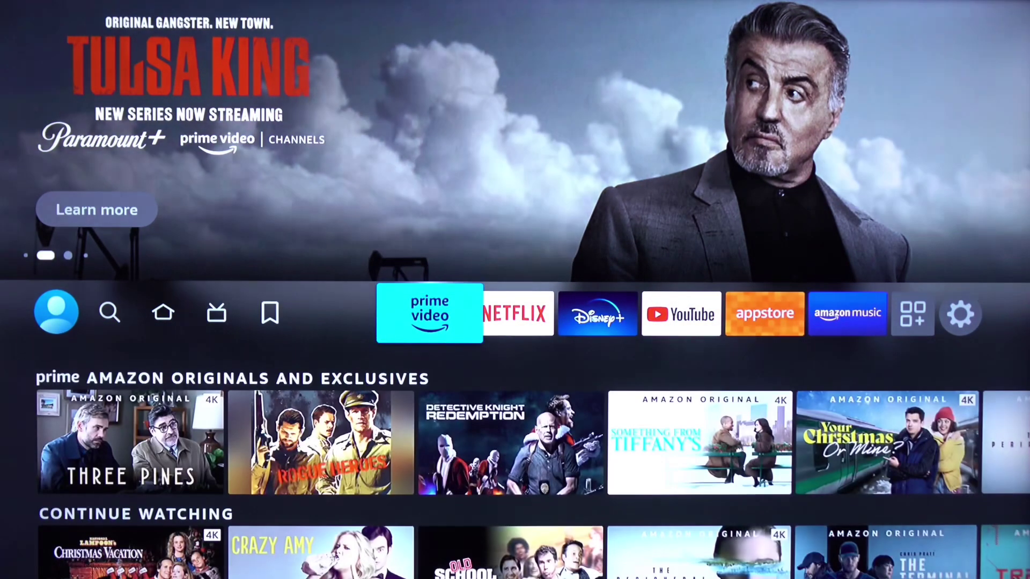
pyautogui.press('Right')
pyautogui.press('Right')
pyautogui.press('Right')
pyautogui.press('Right')
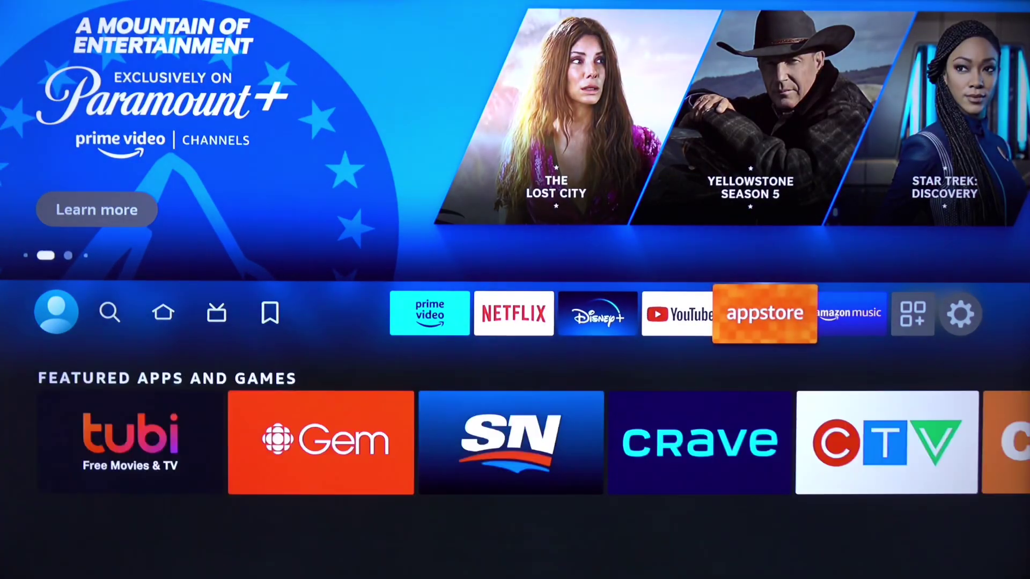
pyautogui.press('Right')
pyautogui.press('Right')
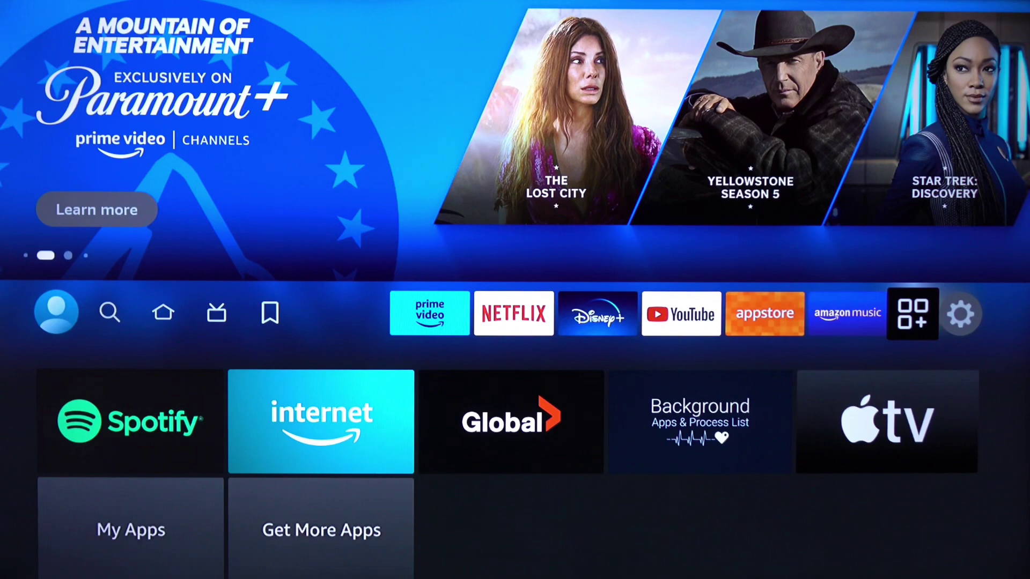
pyautogui.press('Right')
# Open the My Fire TV settings tile.
pyautogui.press('Down')
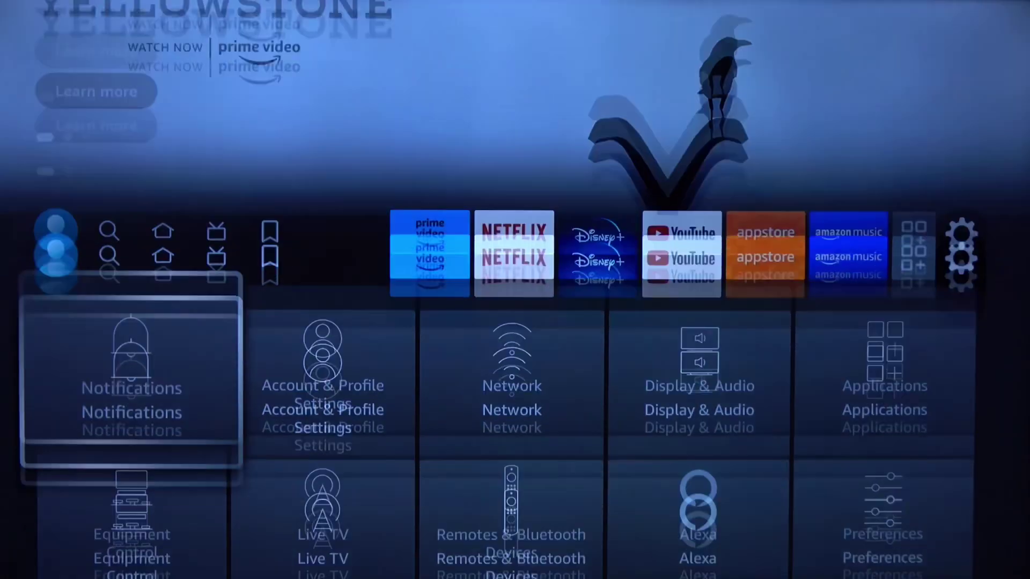
pyautogui.press('Down')
pyautogui.press('Down')
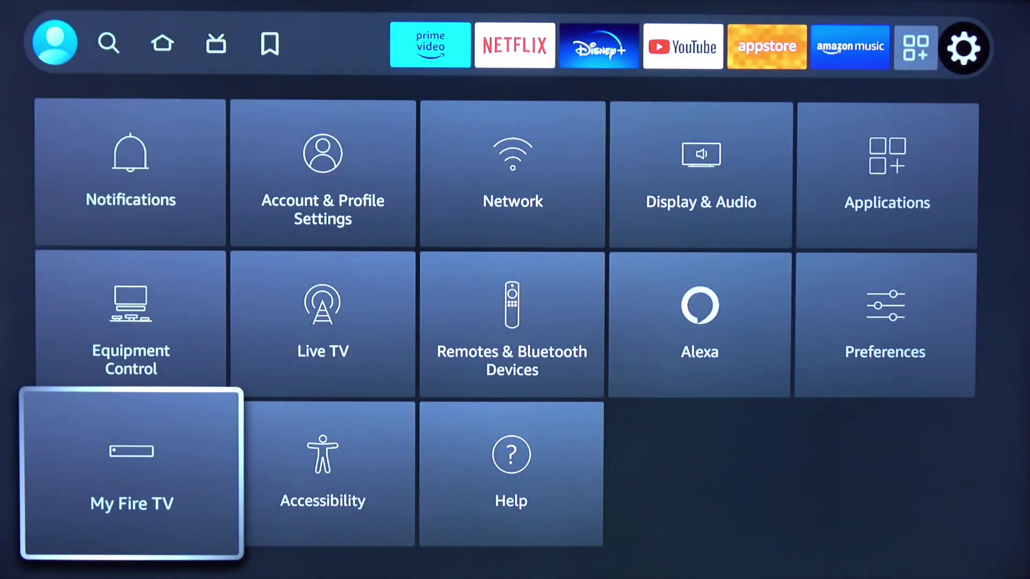
pyautogui.press('Return')
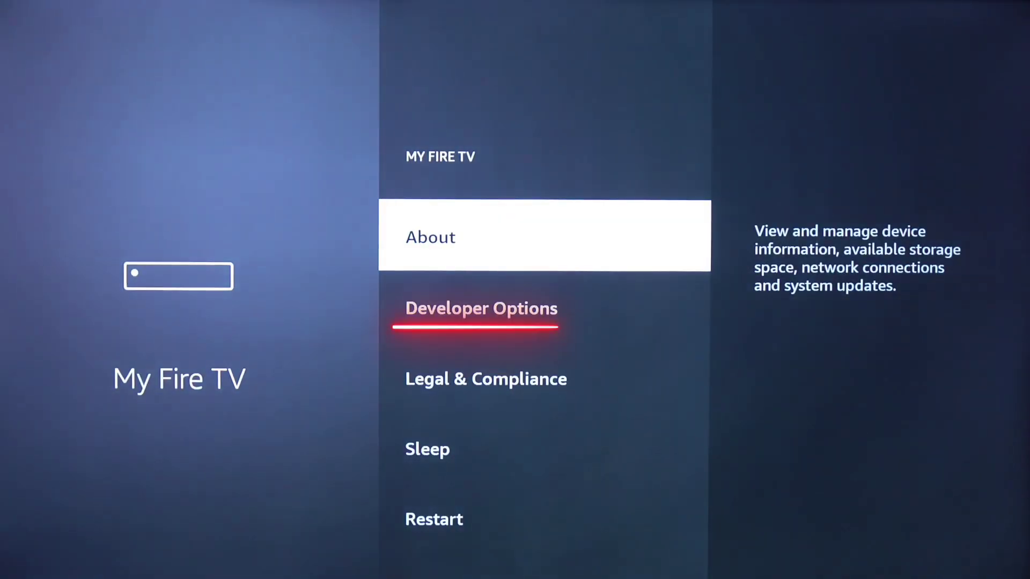
# In About, press the Fire TV Stick 4K entry repeatedly until 'already a developer' appears.
pyautogui.press('Down')
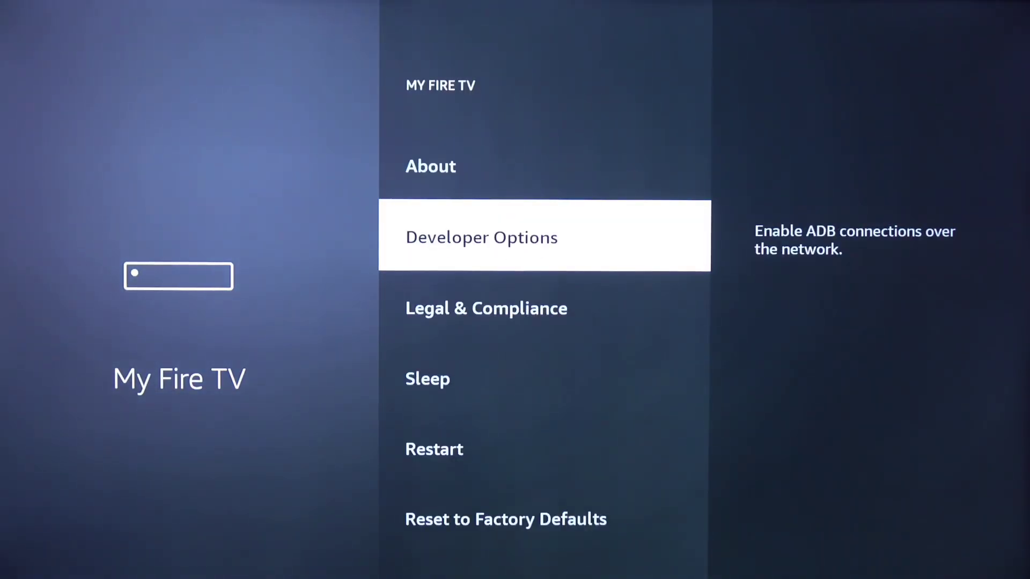
pyautogui.press('Up')
pyautogui.press('Return')
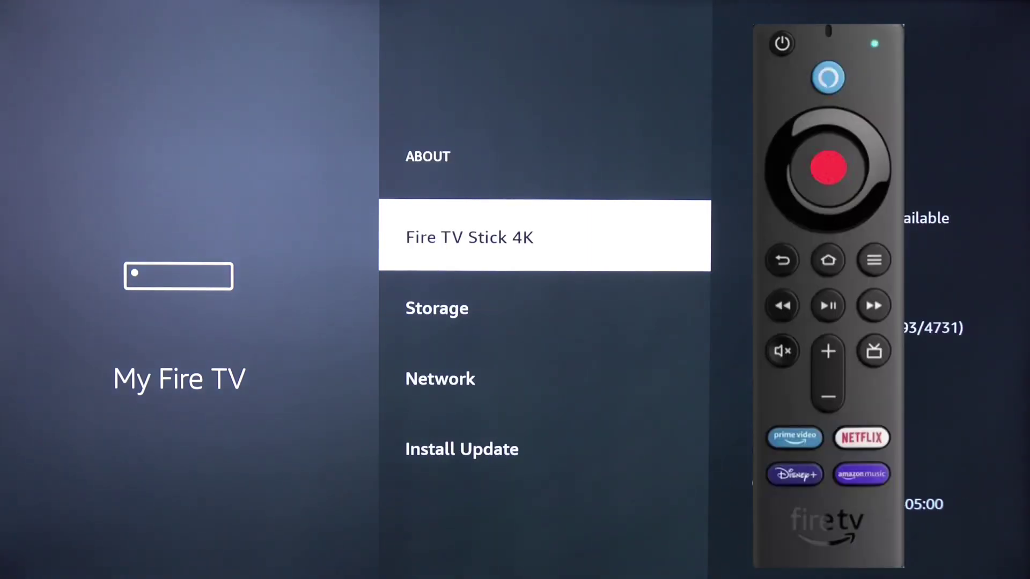
pyautogui.press('Return')
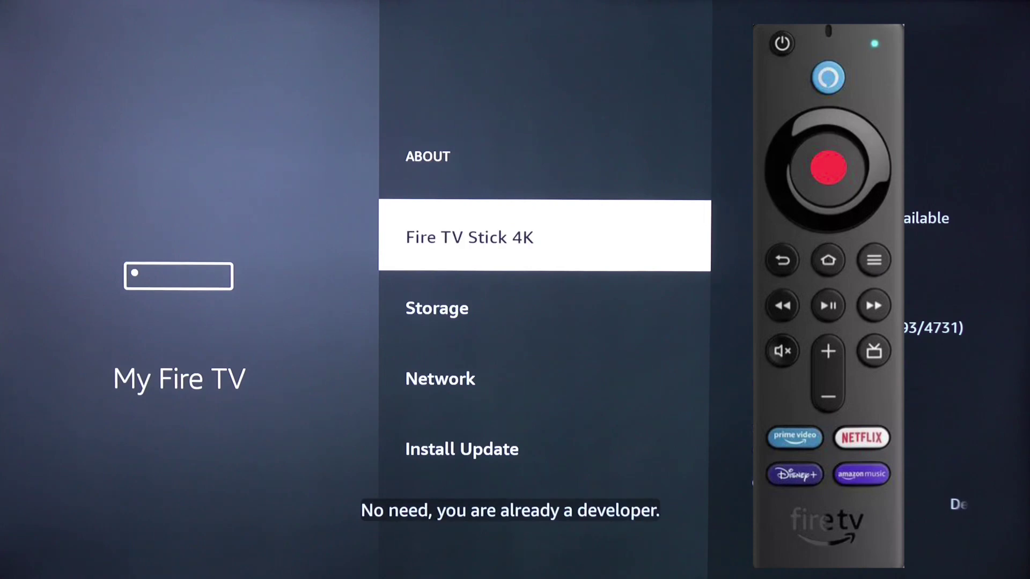
pyautogui.press('Return')
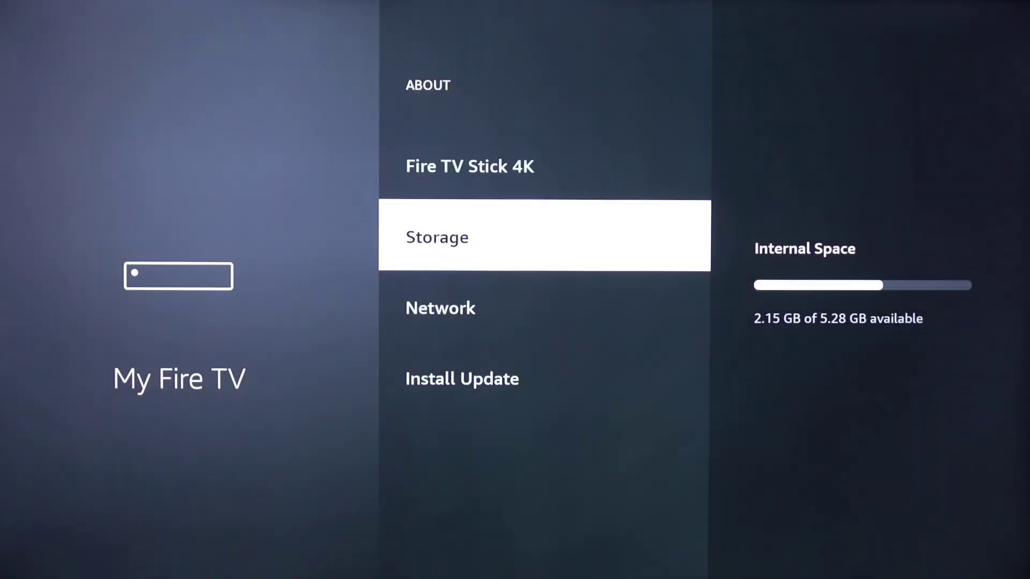
pyautogui.press('Down')
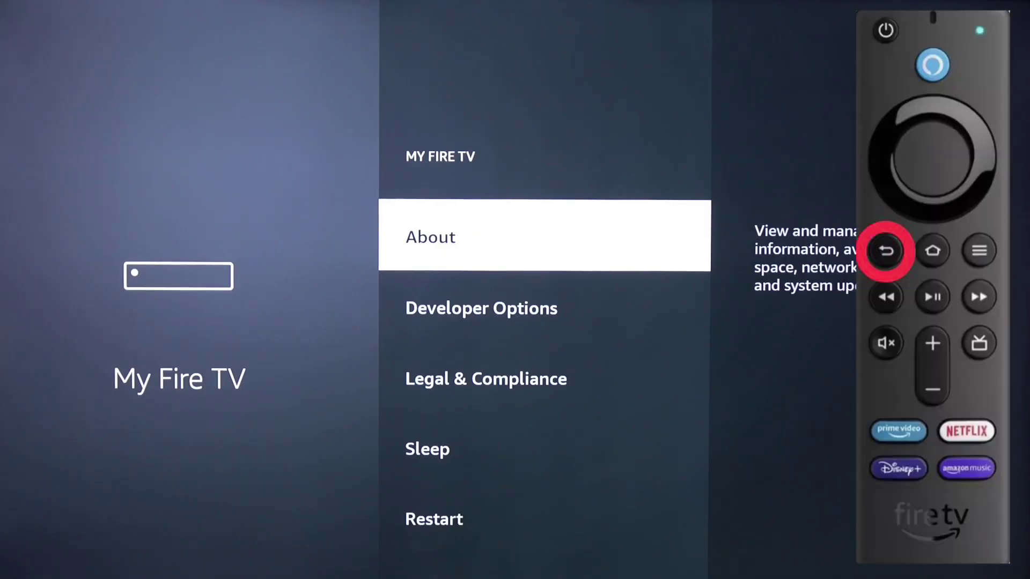
# Switch ADB Debugging and Apps from Unknown Sources ON, then return to the My Fire TV menu.
pyautogui.press('Down')
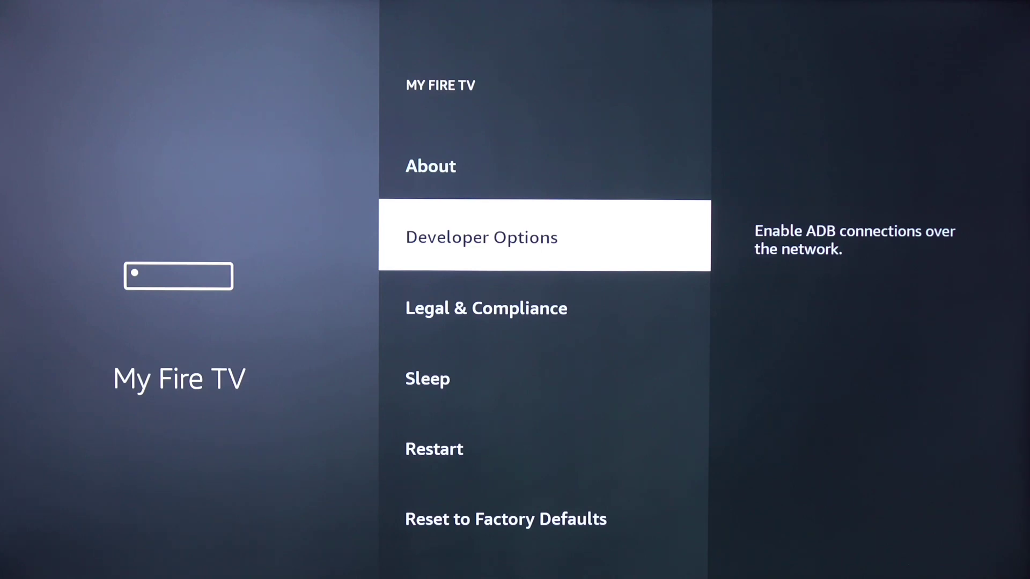
pyautogui.press('Return')
pyautogui.press('Return')
pyautogui.press('Down')
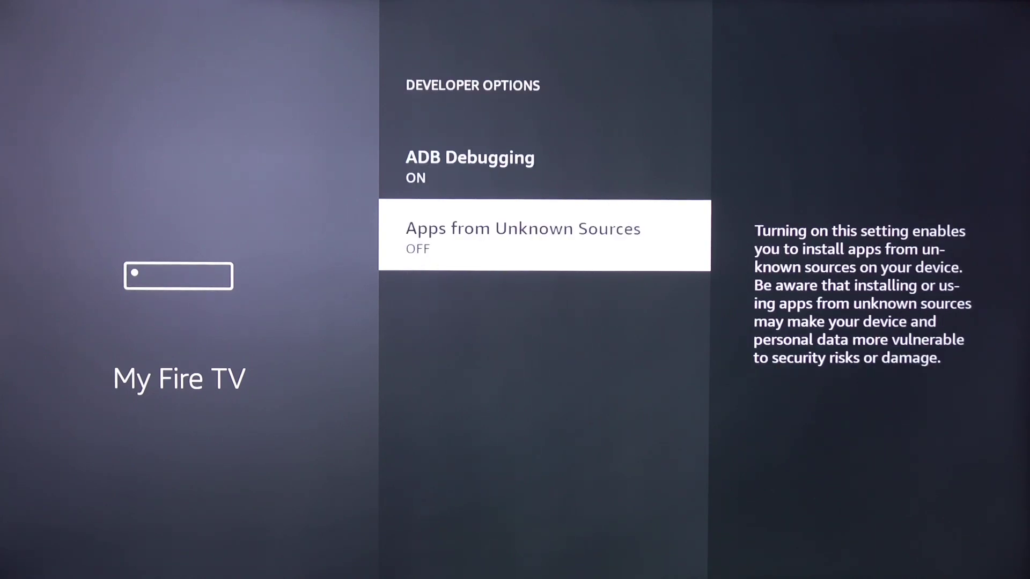
pyautogui.press('Return')
pyautogui.press('Return')
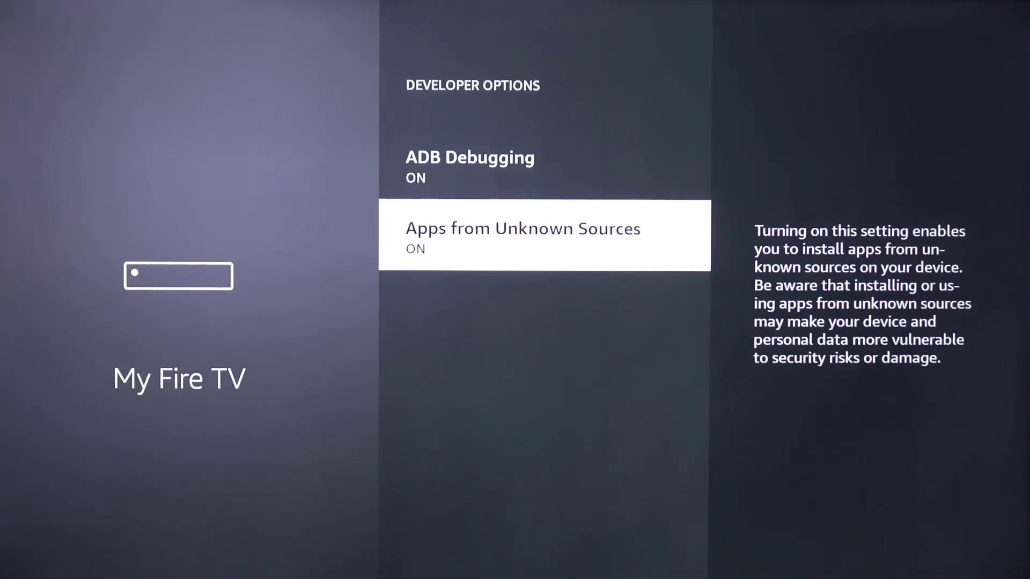
pyautogui.press('Escape')
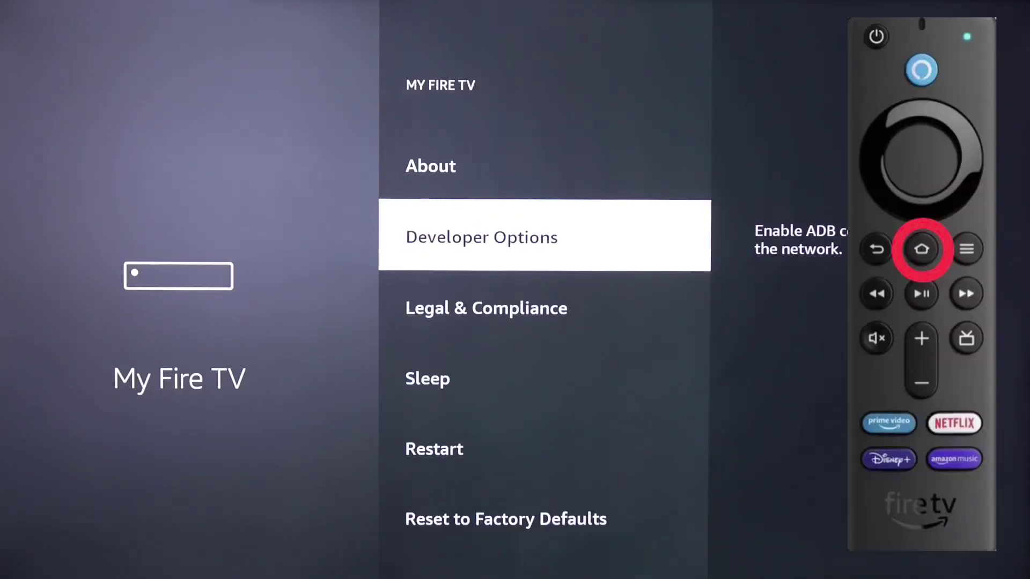
# Go back to the home screen and open the Find search field with its keyboard.
pyautogui.press('Home')
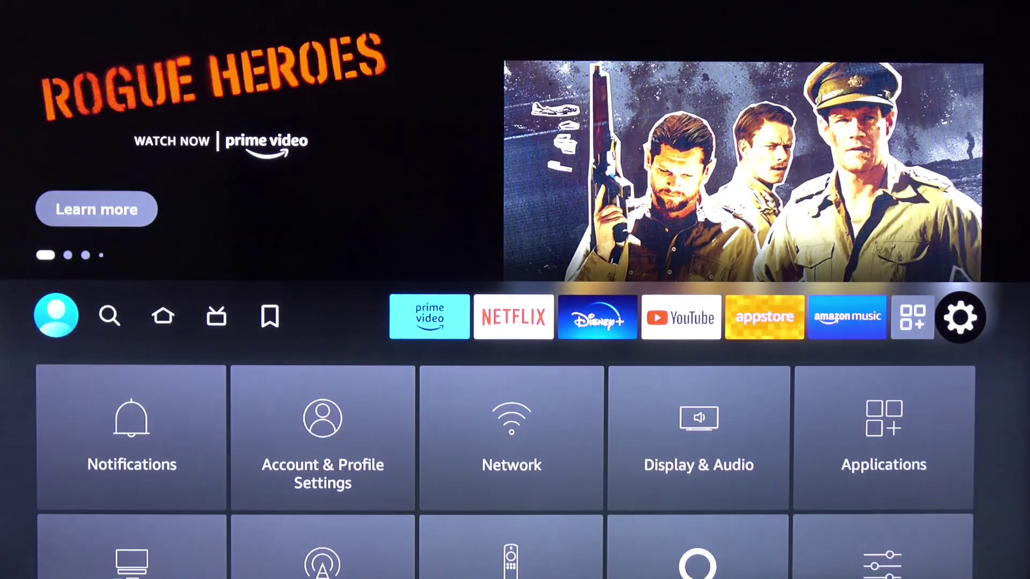
pyautogui.press('Left')
pyautogui.press('Left')
pyautogui.press('Left')
pyautogui.press('Left')
pyautogui.press('Left')
pyautogui.press('Left')
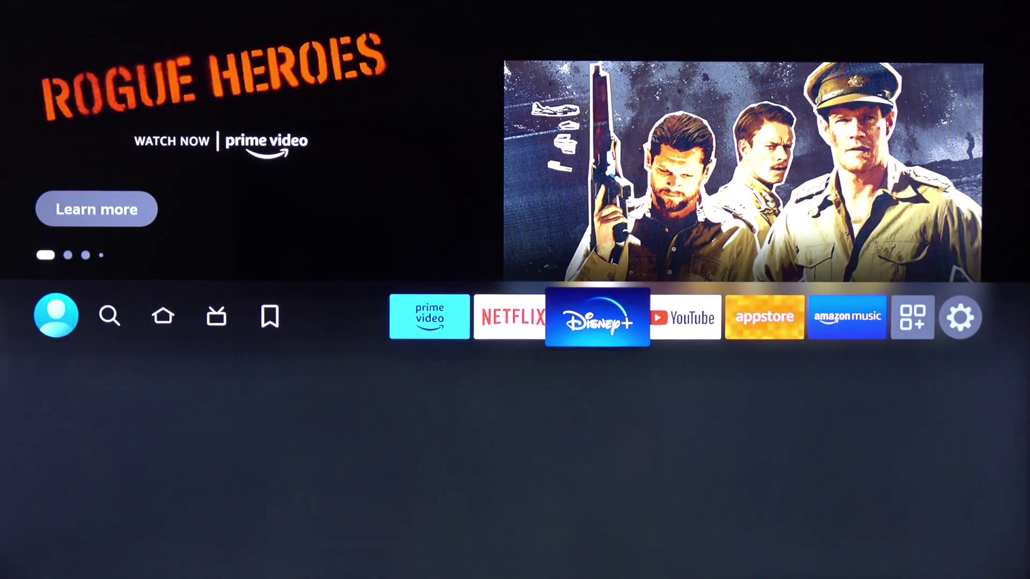
pyautogui.press('Left')
pyautogui.press('Left')
pyautogui.press('Left')
pyautogui.press('Left')
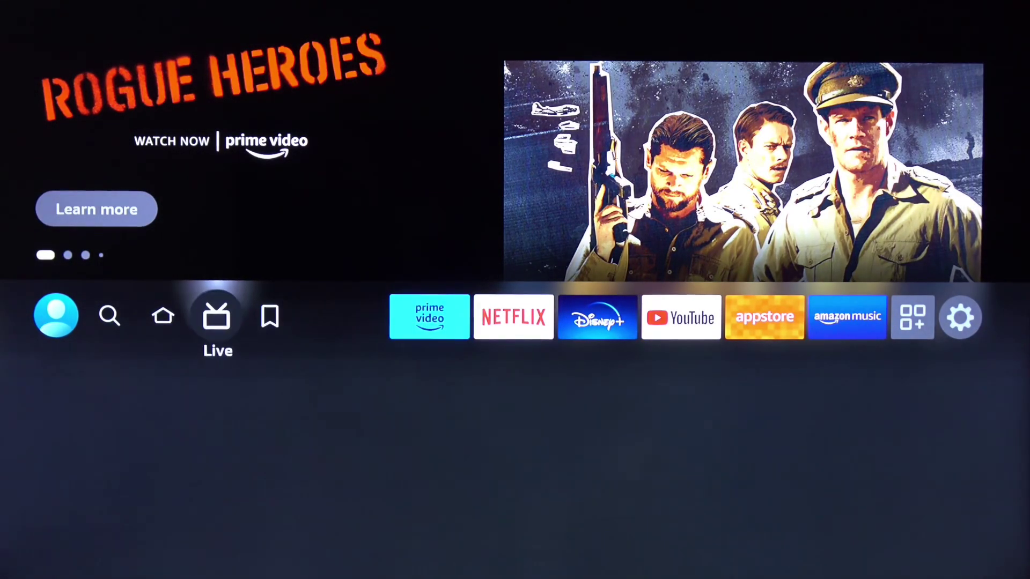
pyautogui.press('Left')
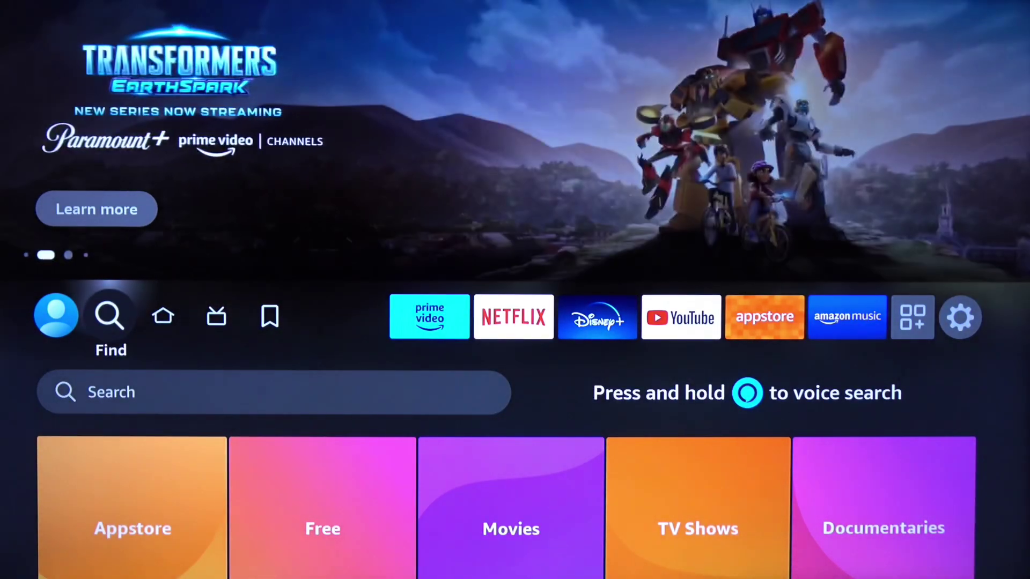
pyautogui.press('Down')
pyautogui.press('Return')
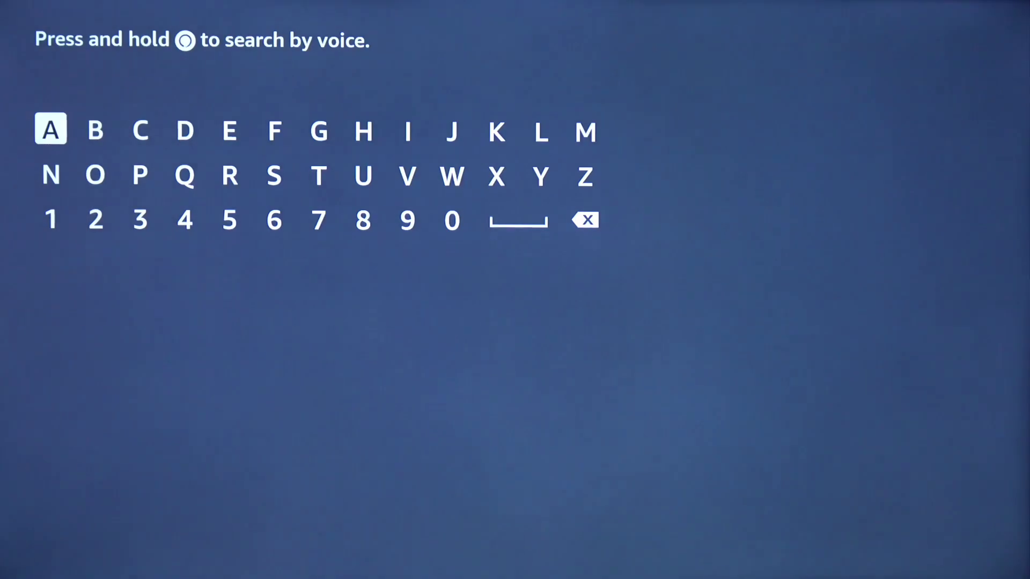
# Enter 'Do' on the on-screen keyboard and move down to the Downloader suggestion.
pyautogui.press('Right')
pyautogui.press('Right')
pyautogui.press('Right')
pyautogui.press('Return')
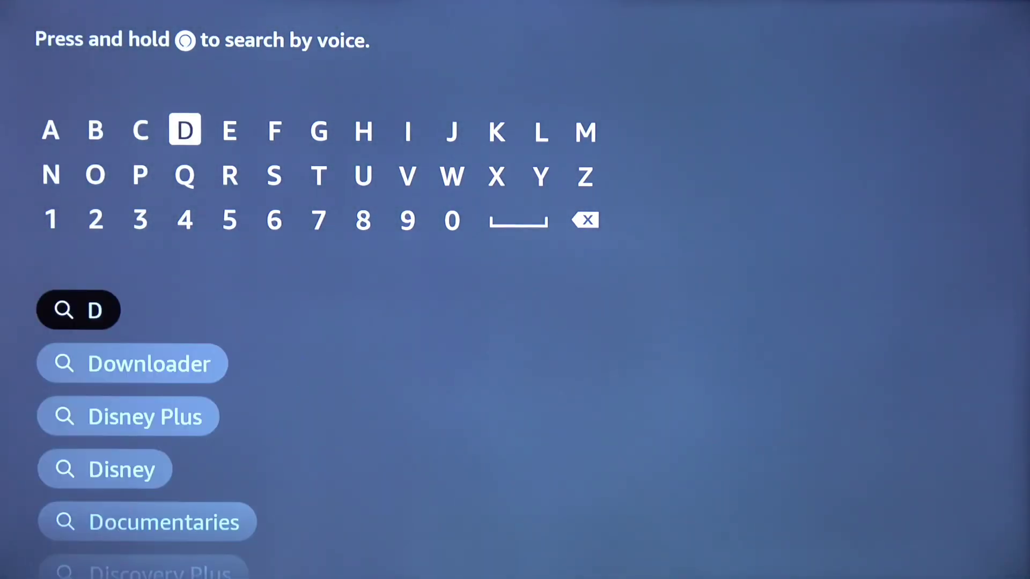
pyautogui.press('Down')
pyautogui.press('Left')
pyautogui.press('Left')
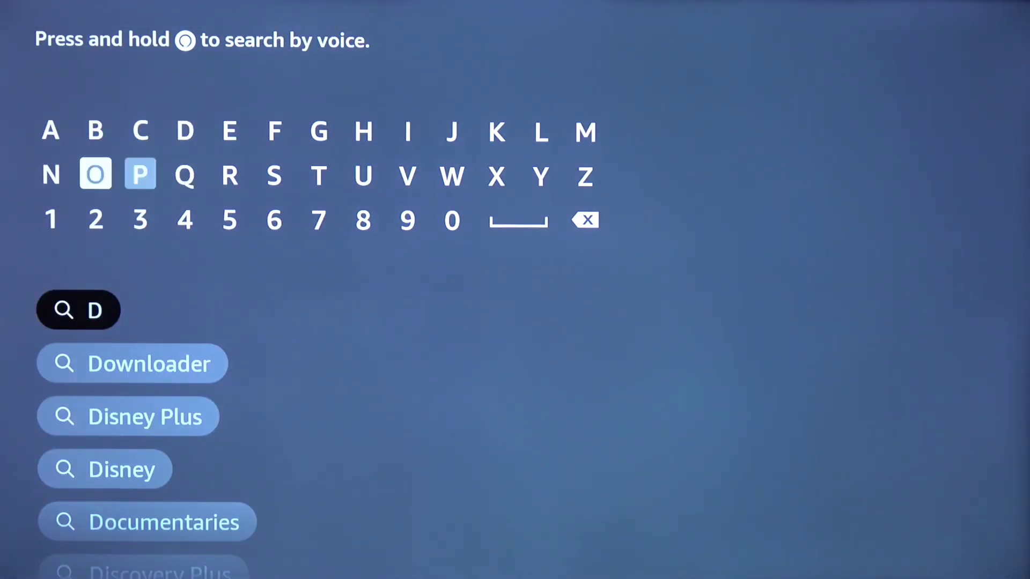
pyautogui.press('Return')
pyautogui.press('Down')
pyautogui.press('Down')
pyautogui.press('Down')
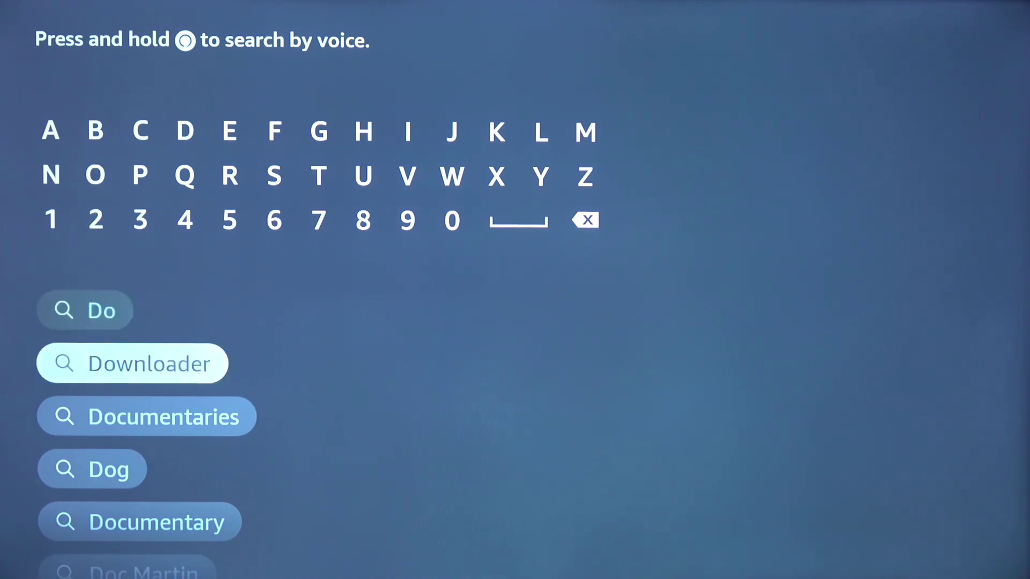
# Select the Downloader suggestion, install it from its Appstore page, and open it.
pyautogui.press('Return')
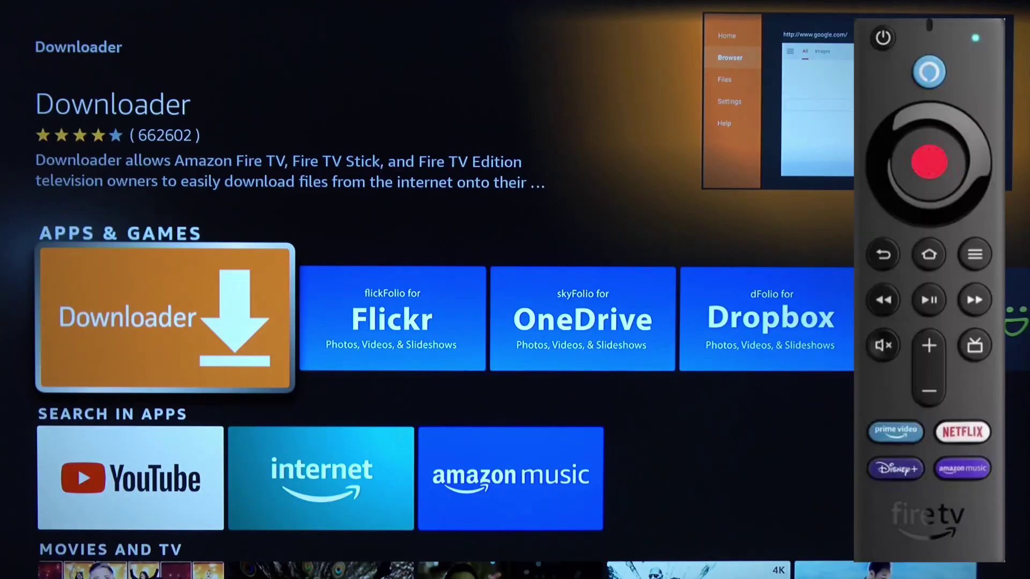
pyautogui.press('Return')
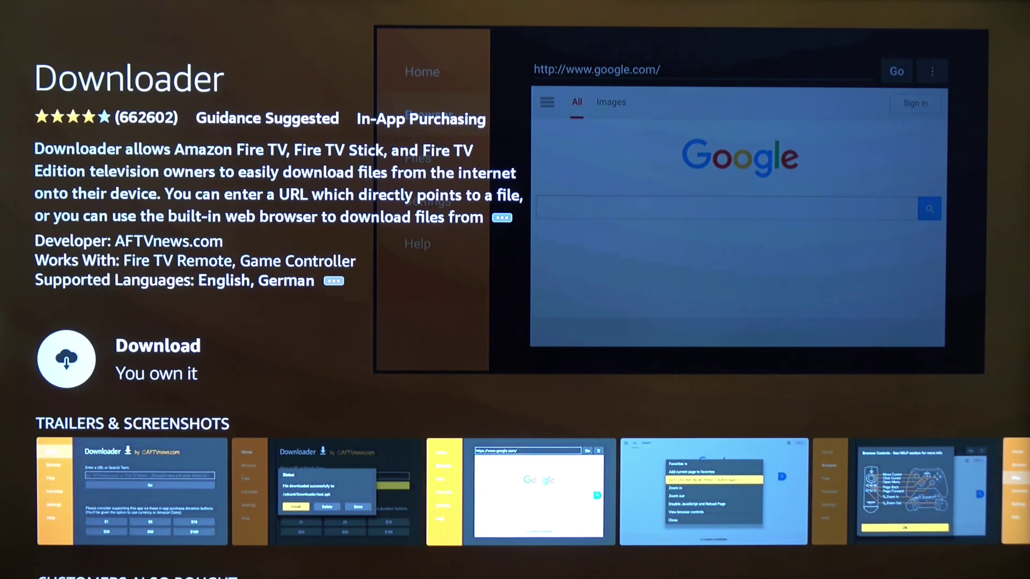
pyautogui.press('Return')
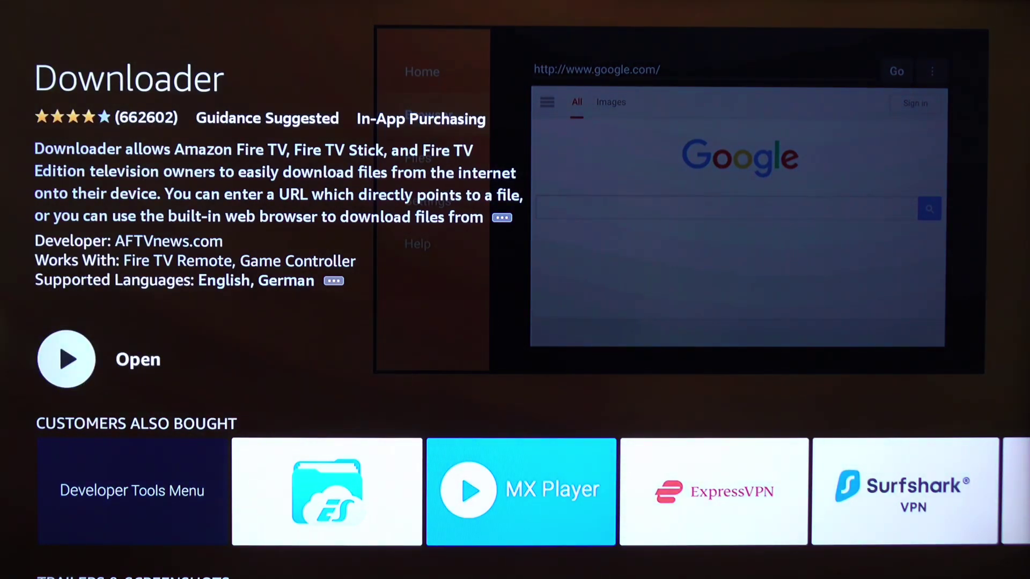
pyautogui.press('Return')
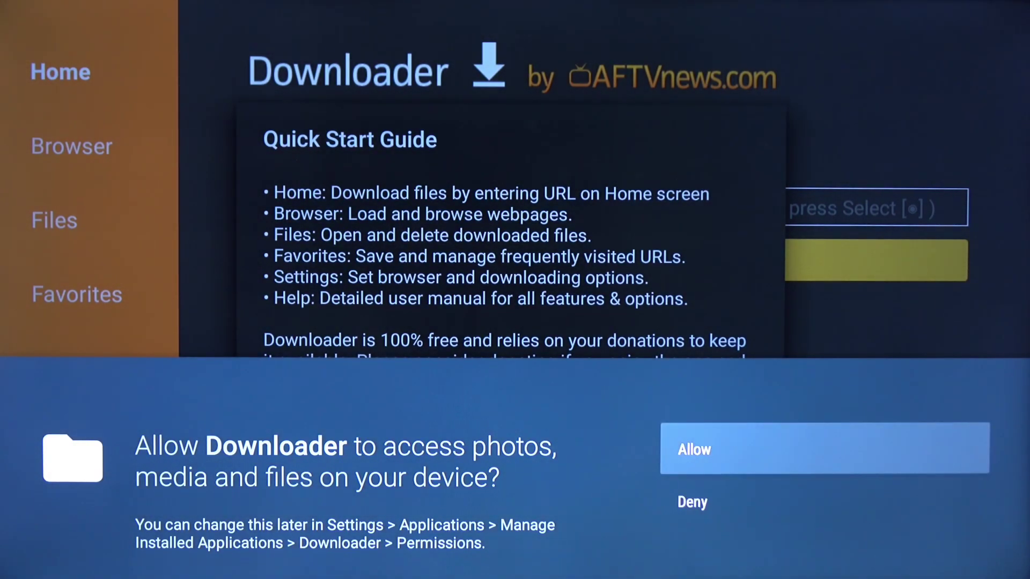
# Allow Downloader file access, dismiss the Quick Start Guide, and select the URL field.
pyautogui.press('Return')
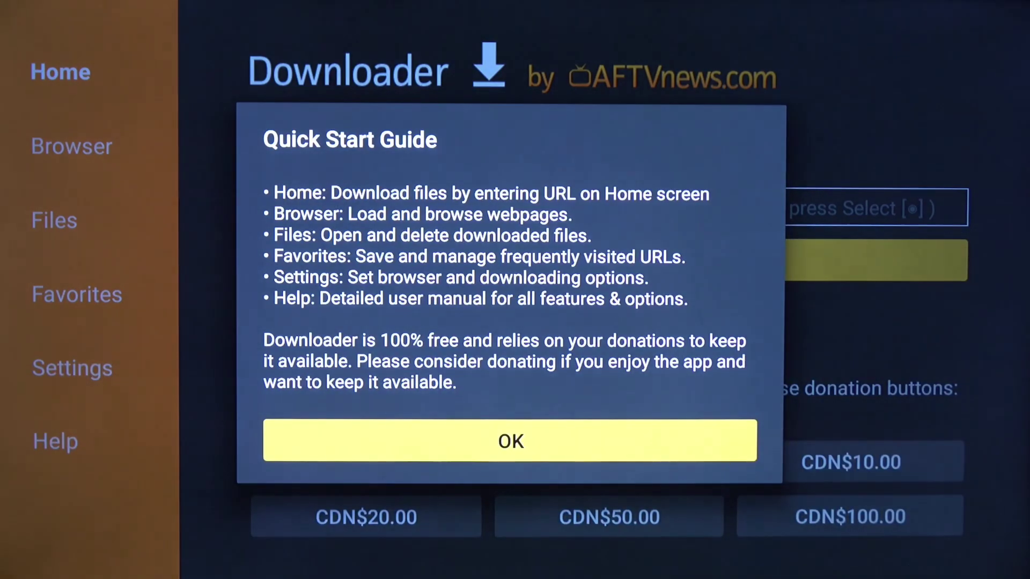
pyautogui.press('Return')
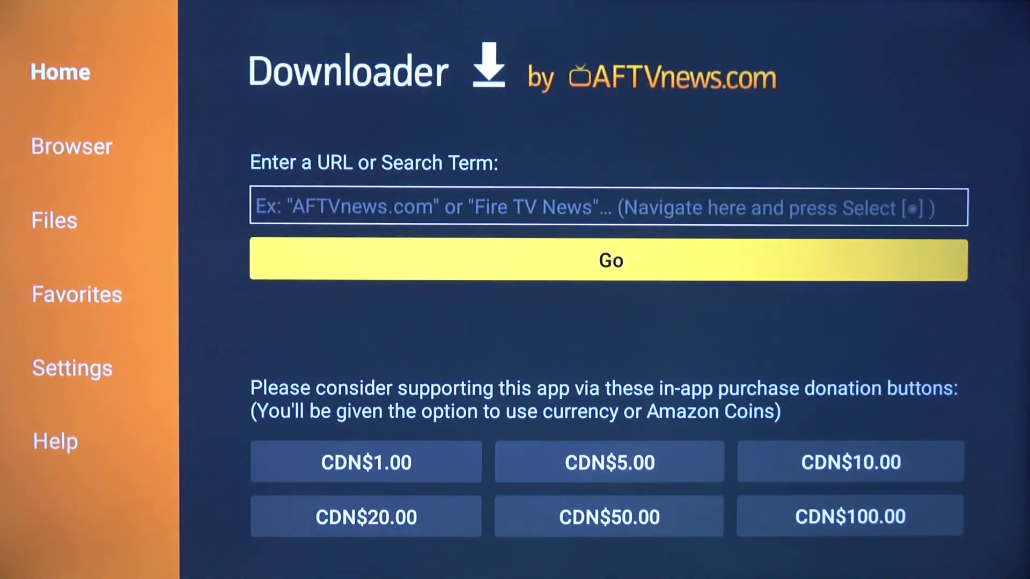
pyautogui.press('Up')
pyautogui.press('Return')
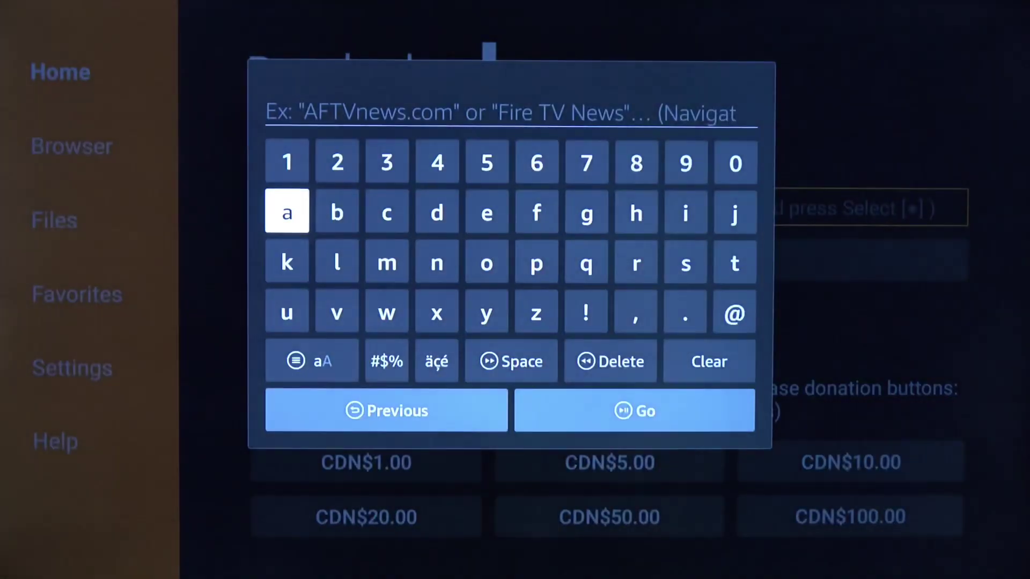
# Type 'bit.ly' into the URL field on the on-screen keyboard.
pyautogui.press('Right')
pyautogui.press('Return')
pyautogui.press('Right')
pyautogui.press('Right')
pyautogui.press('Right')
pyautogui.press('Right')
pyautogui.press('Right')
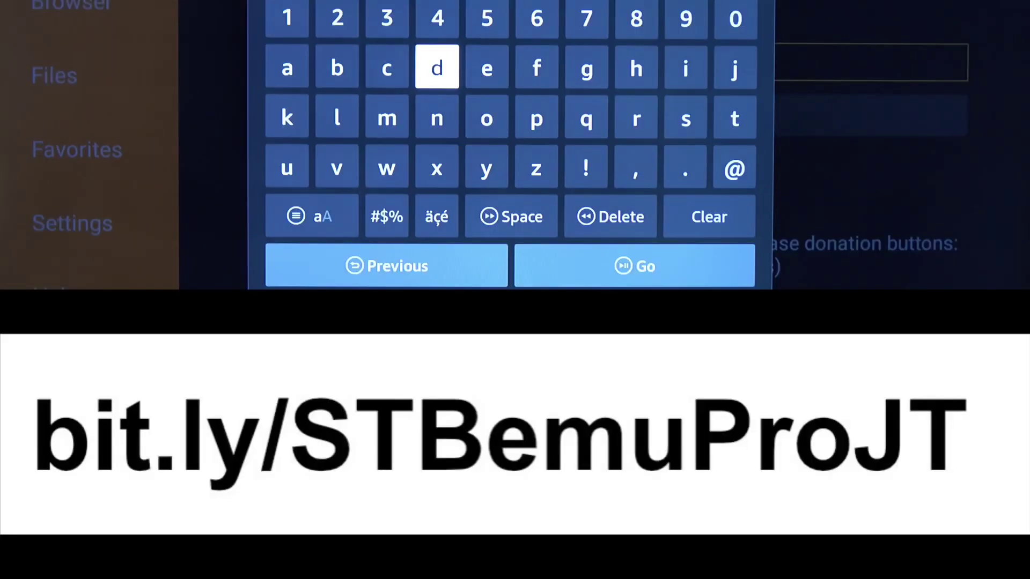
pyautogui.press('Right')
pyautogui.press('Right')
pyautogui.press('Return')
pyautogui.press('Down')
pyautogui.press('Right')
pyautogui.press('Return')
pyautogui.press('Down')
pyautogui.press('Left')
pyautogui.press('Return')
pyautogui.press('Up')
pyautogui.press('Left')
pyautogui.press('Left')
pyautogui.press('Left')
pyautogui.press('Left')
pyautogui.press('Left')
pyautogui.press('Left')
pyautogui.press('Left')
pyautogui.press('Return')
pyautogui.press('Down')
pyautogui.press('Right')
pyautogui.press('Right')
pyautogui.press('Right')
pyautogui.press('Return')
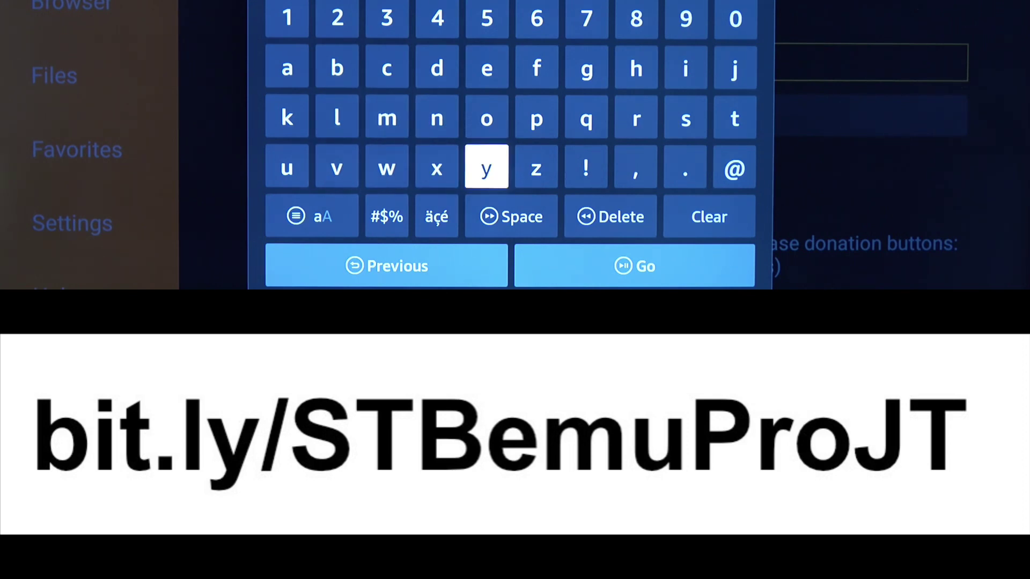
pyautogui.press('Down')
# Add '/STBemuProJT' using the symbols layout to complete the address.
pyautogui.press('Left')
pyautogui.press('Left')
pyautogui.press('Return')
pyautogui.press('Up')
pyautogui.press('Up')
pyautogui.press('Right')
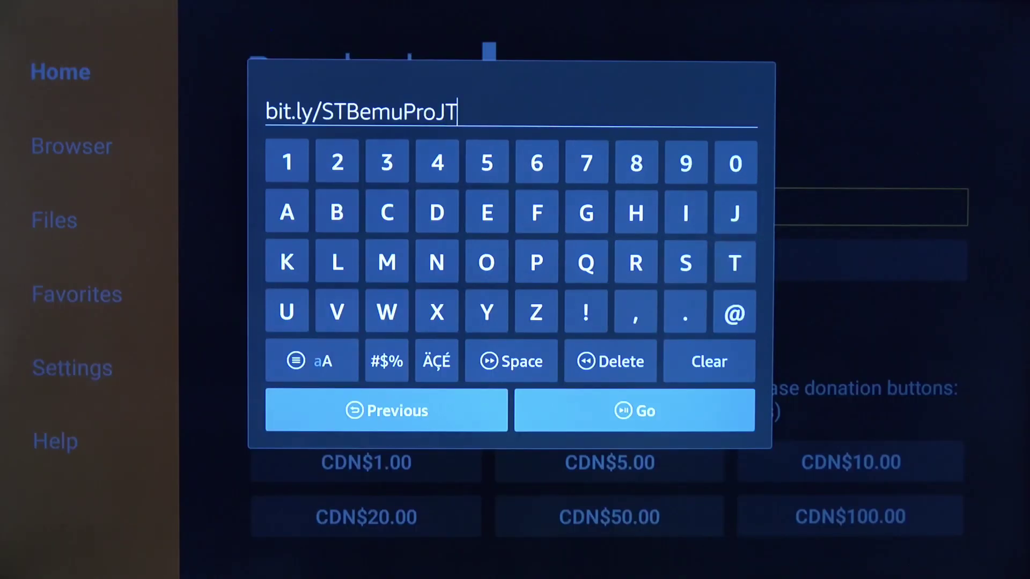
pyautogui.press('Down')
pyautogui.press('Down')
pyautogui.press('Down')
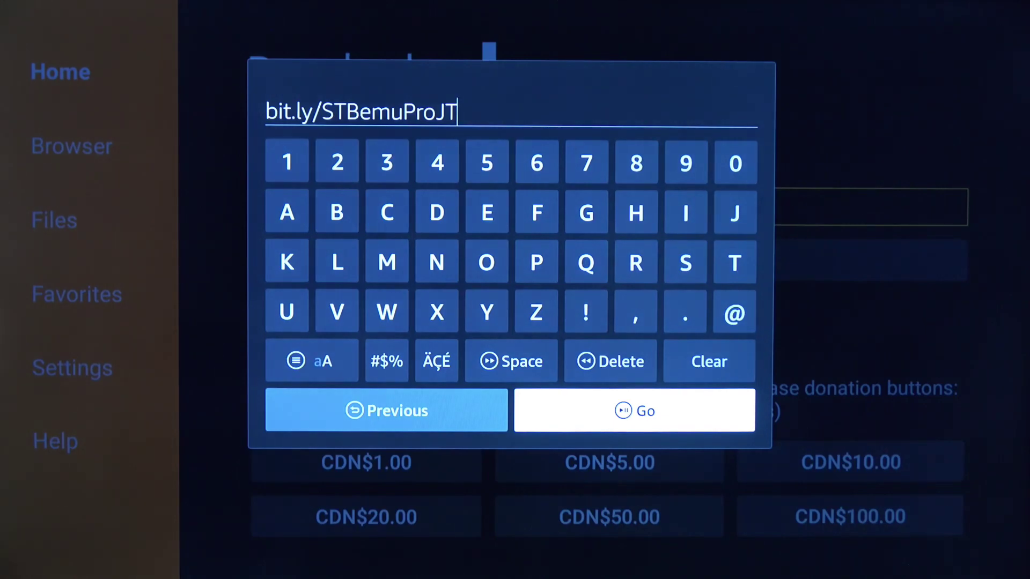
# Download the file from bit.ly/STBemuProJT and install StbEmu (Pro).
pyautogui.press('Return')
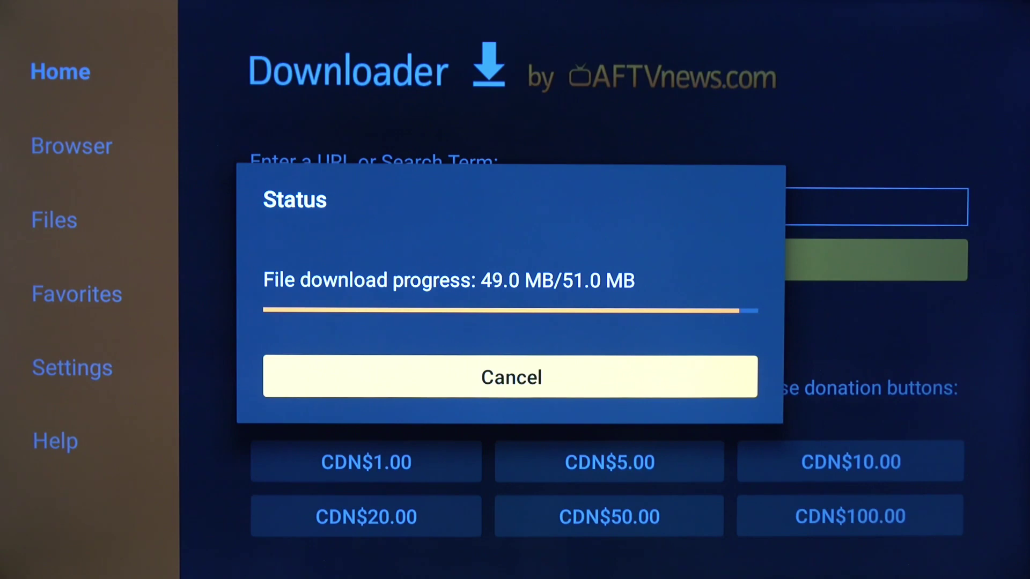
pyautogui.press('Return')
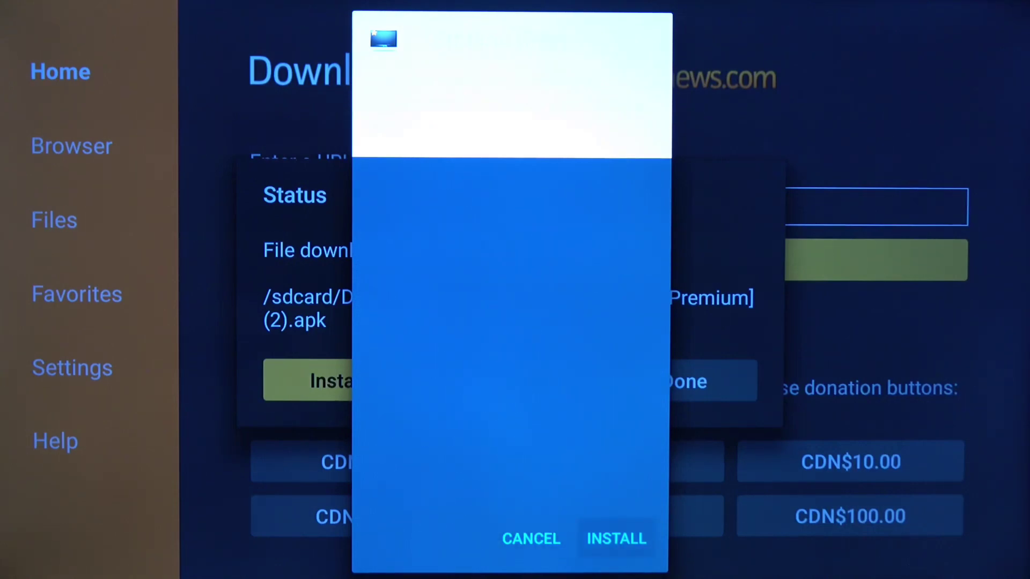
pyautogui.press('Return')
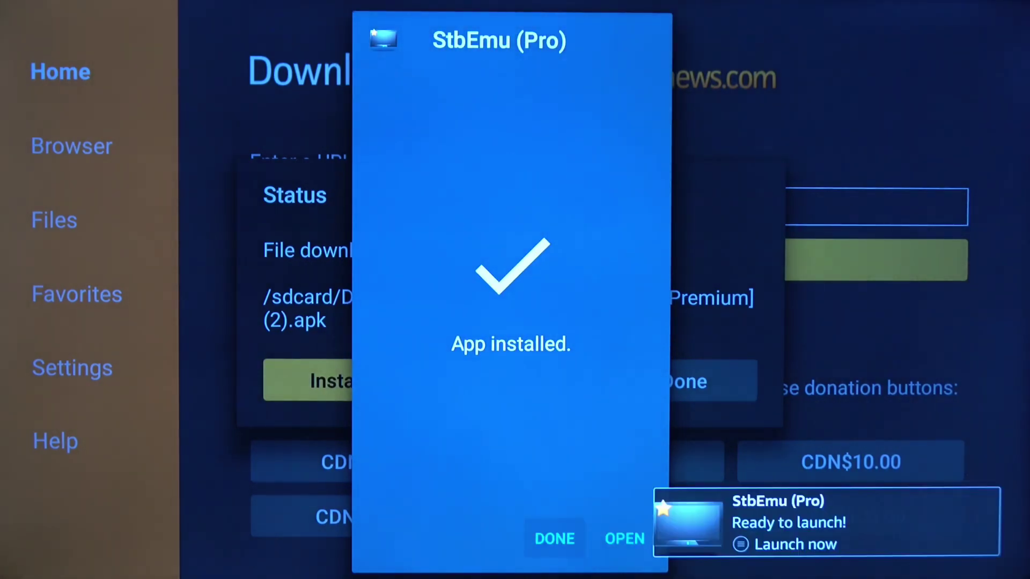
pyautogui.press('Return')
# Delete the downloaded StbEmu APK and return to the Fire TV home screen.
pyautogui.press('Right')
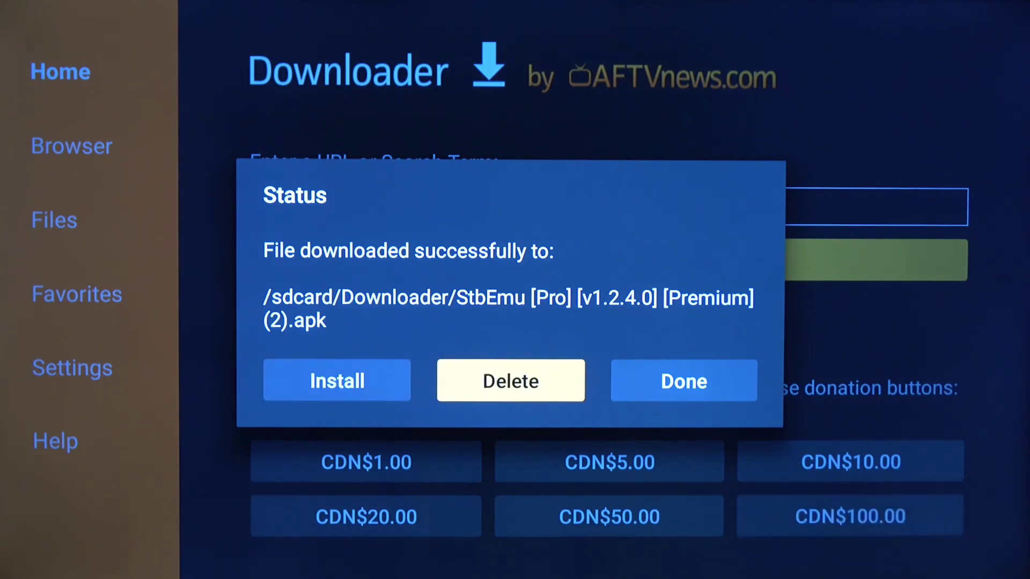
pyautogui.press('Return')
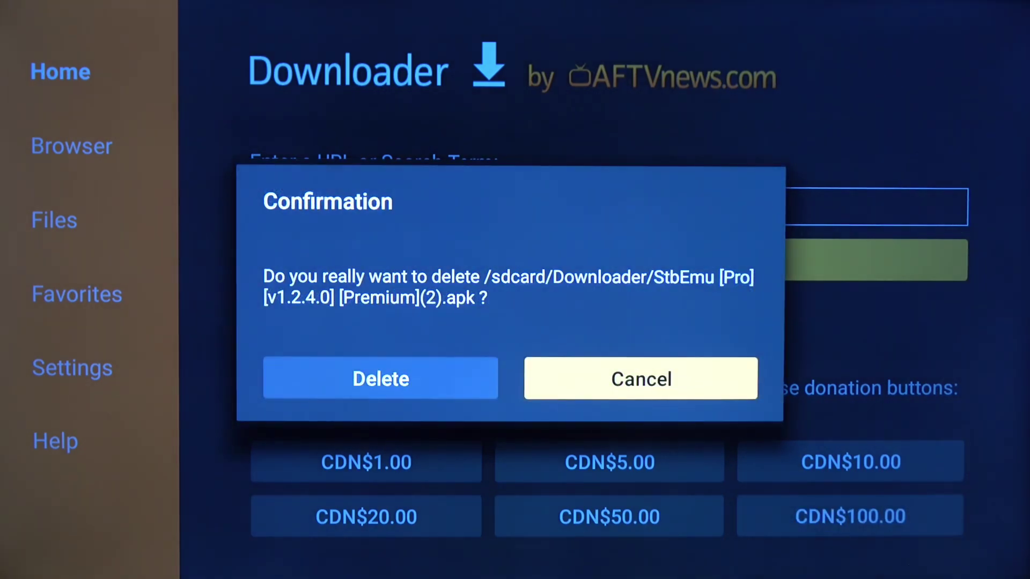
pyautogui.press('Left')
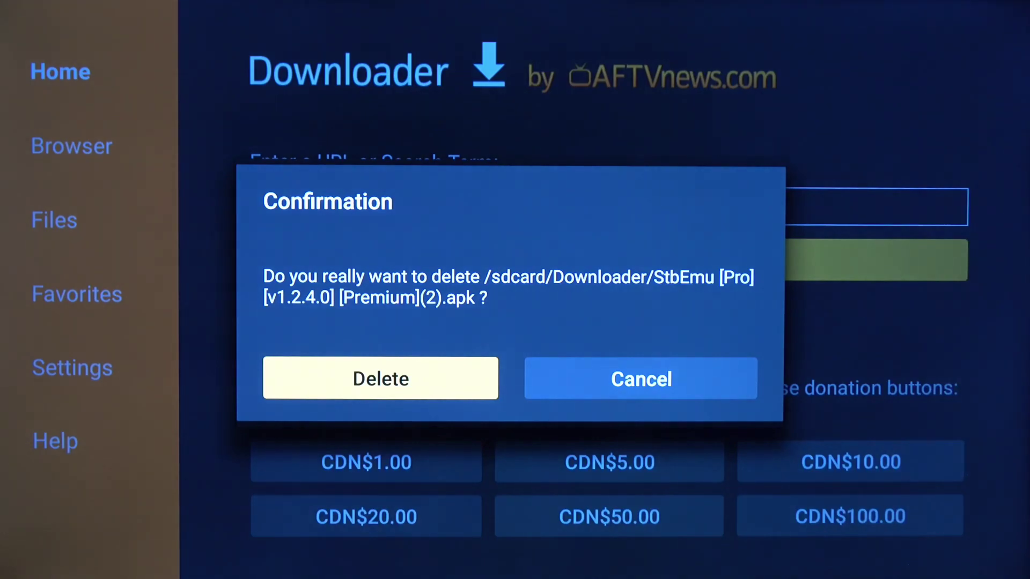
pyautogui.press('Return')
pyautogui.press('Home')
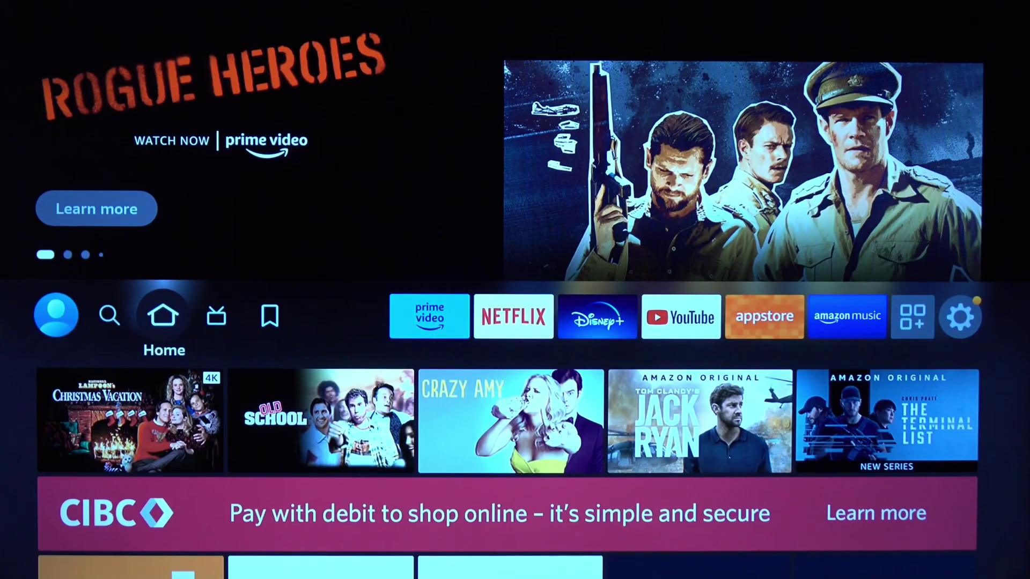
# Open Your Apps & Games from the apps grid icon.
pyautogui.press('Right')
pyautogui.press('Right')
pyautogui.press('Right')
pyautogui.press('Right')
pyautogui.press('Right')
pyautogui.press('Right')
pyautogui.press('Right')
pyautogui.press('Right')
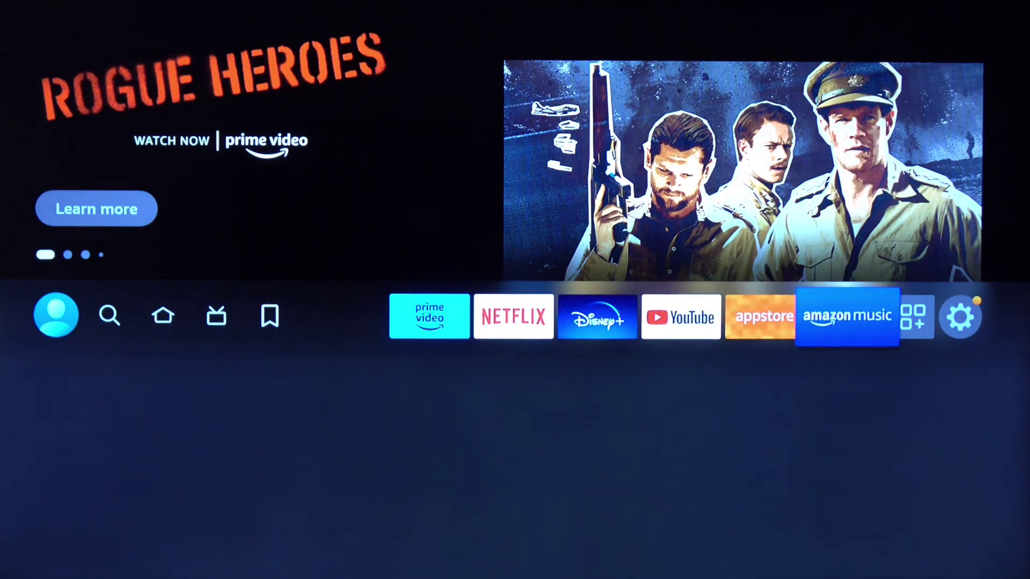
pyautogui.press('Right')
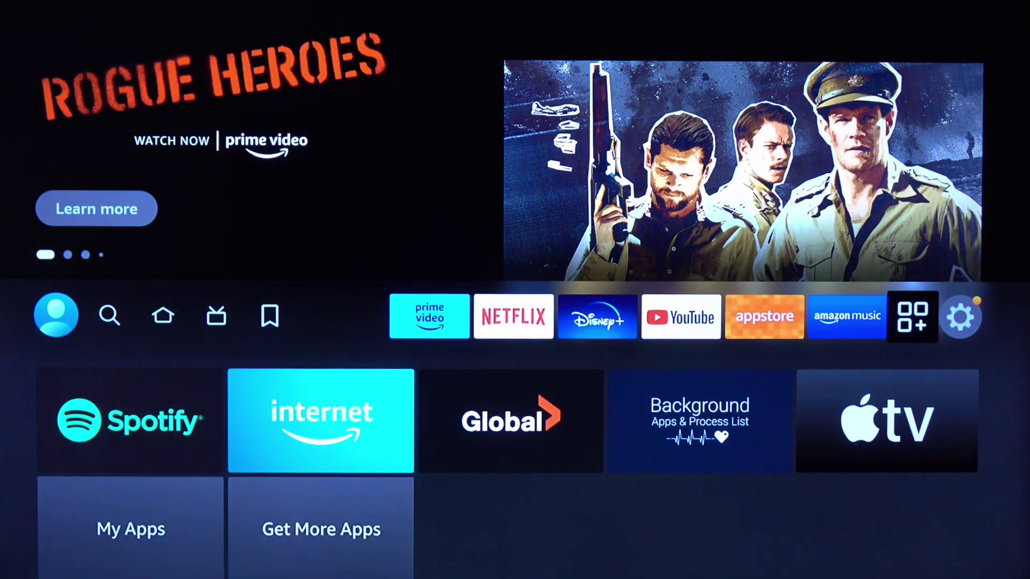
pyautogui.press('Return')
# Move the StbEmu tile to the front of the app list and launch it.
pyautogui.press('Down')
pyautogui.press('Down')
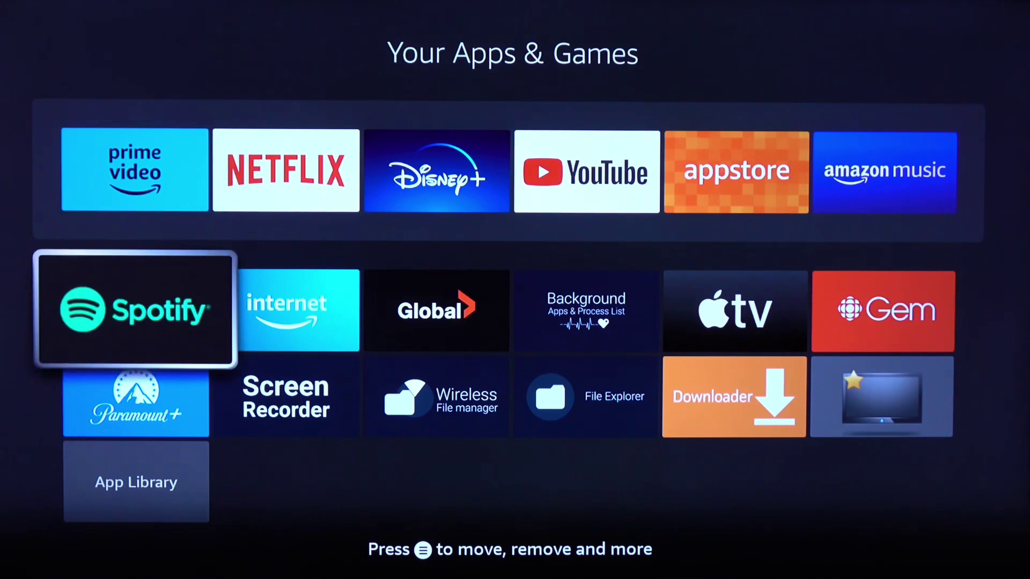
pyautogui.press('Right')
pyautogui.press('Right')
pyautogui.press('Right')
pyautogui.press('Right')
pyautogui.press('Right')
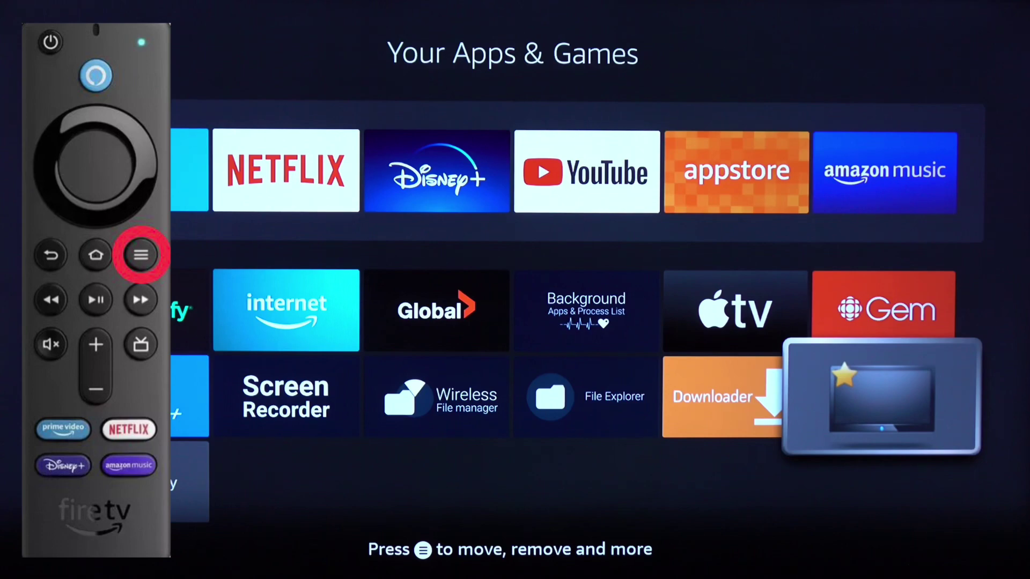
pyautogui.press('Menu')
pyautogui.press('Down')
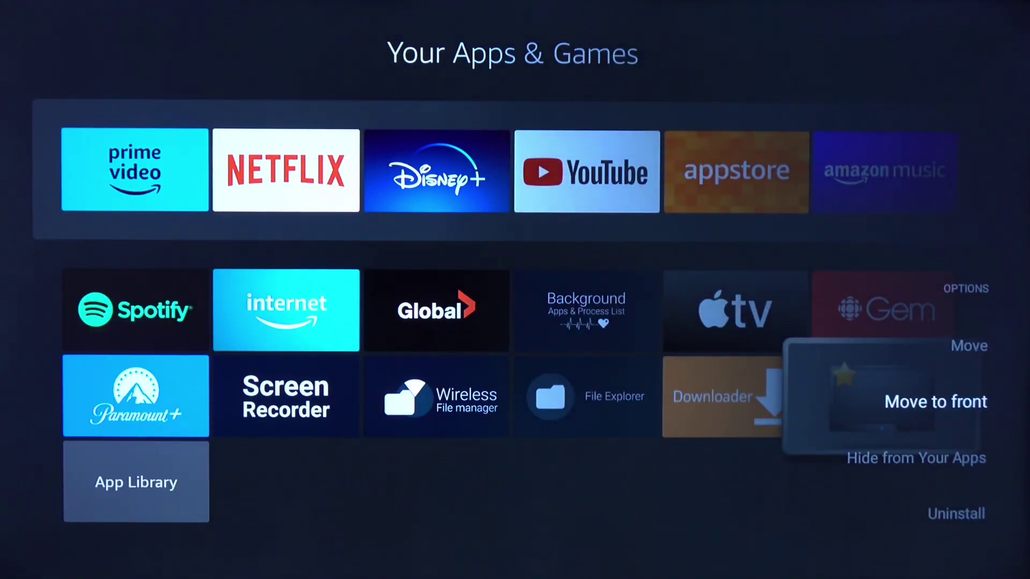
pyautogui.press('Return')
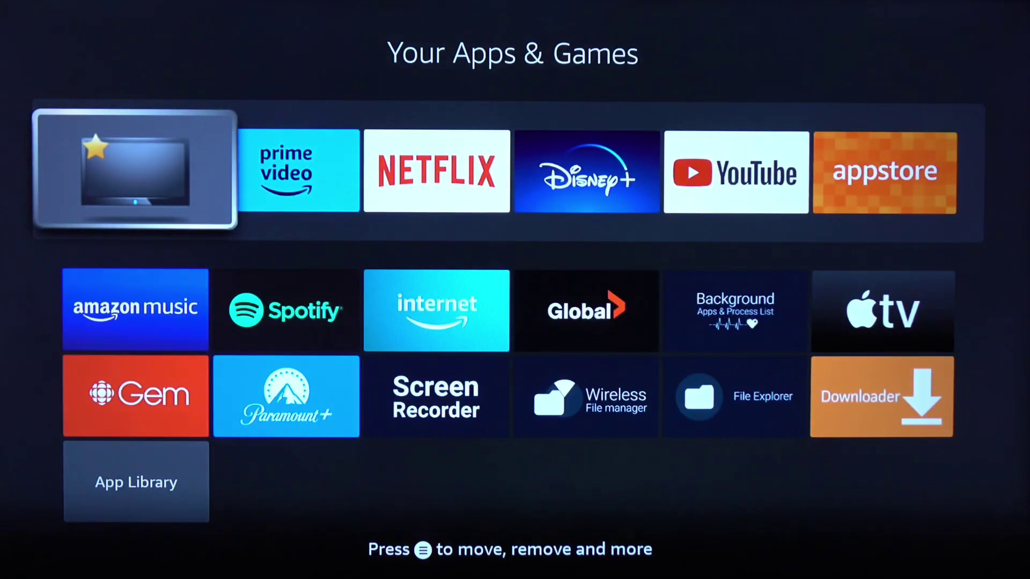
pyautogui.press('Return')
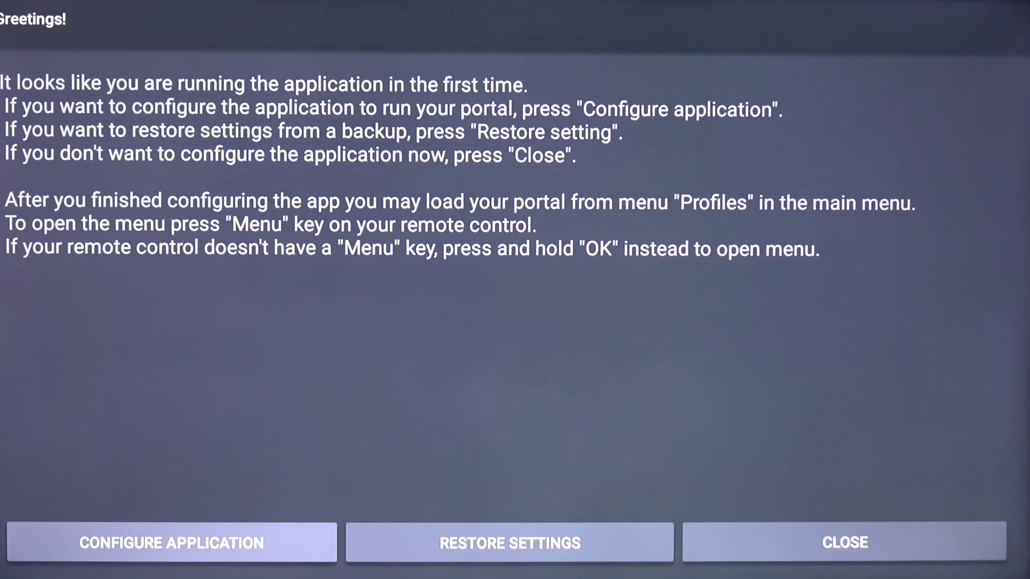
# Choose CONFIGURE APPLICATION on the Greetings dialog and move down the Settings list to Profiles.
pyautogui.press('Right')
pyautogui.press('Right')
pyautogui.press('Left')
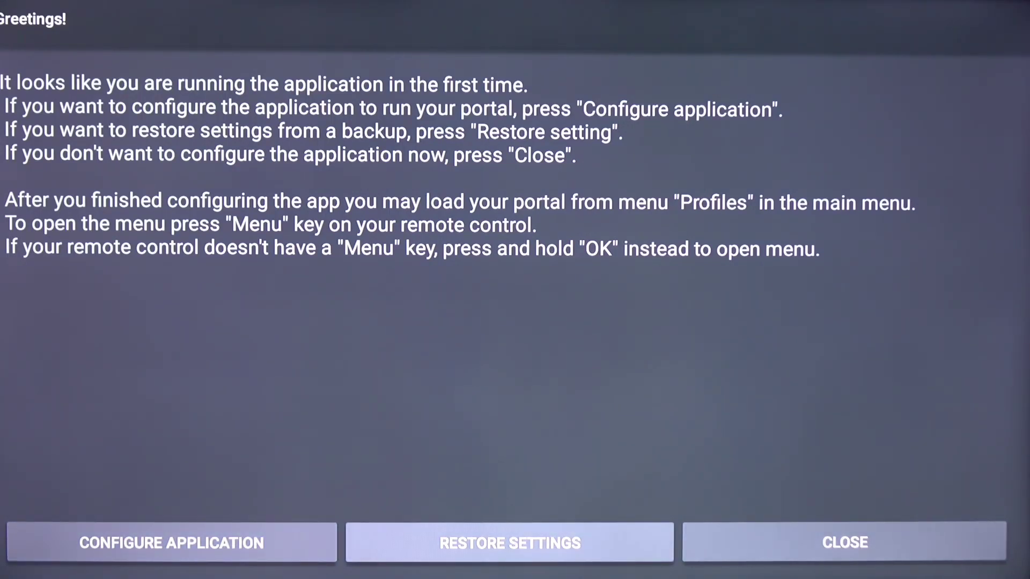
pyautogui.press('Left')
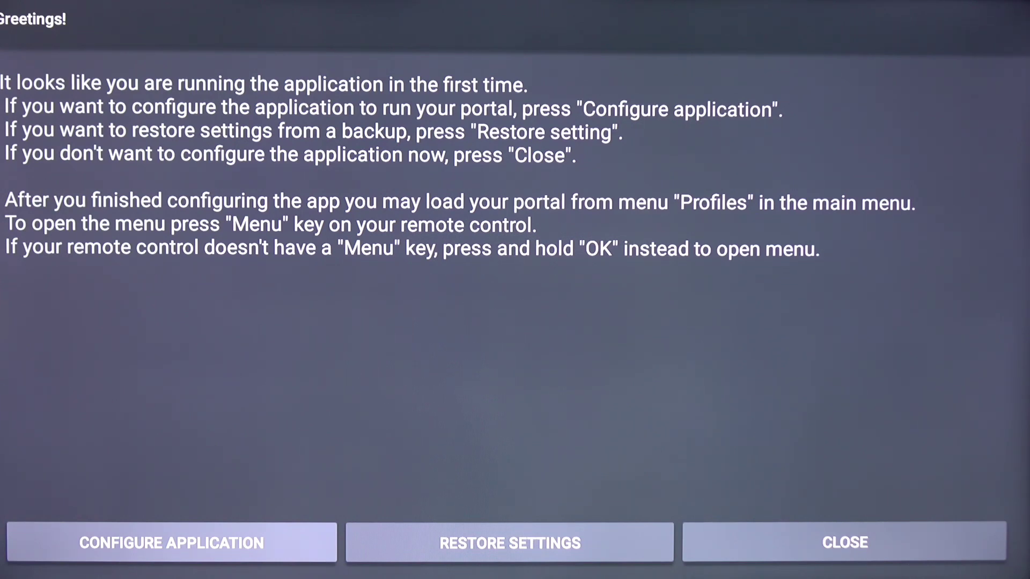
pyautogui.press('Return')
pyautogui.press('Down')
pyautogui.press('Down')
pyautogui.press('Down')
pyautogui.press('Down')
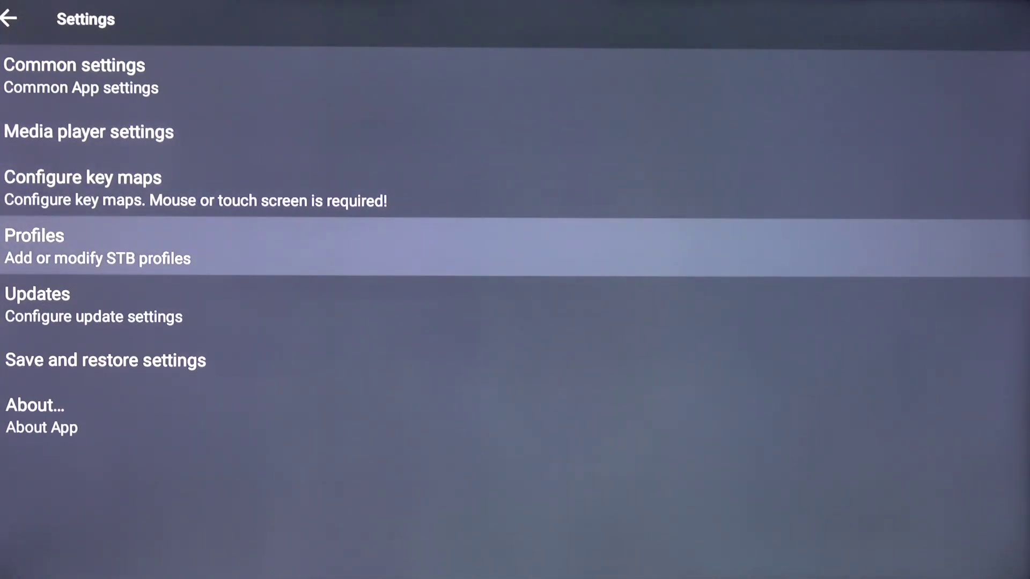
# Open New profile #019c16's Portal settings and start editing the Portal URL.
pyautogui.press('Return')
pyautogui.press('Down')
pyautogui.press('Down')
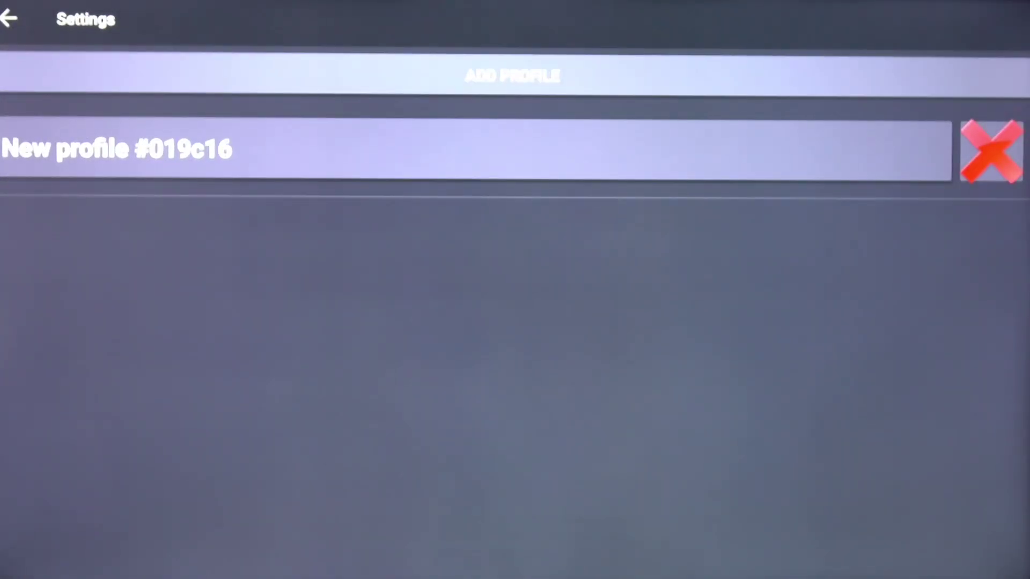
pyautogui.press('Return')
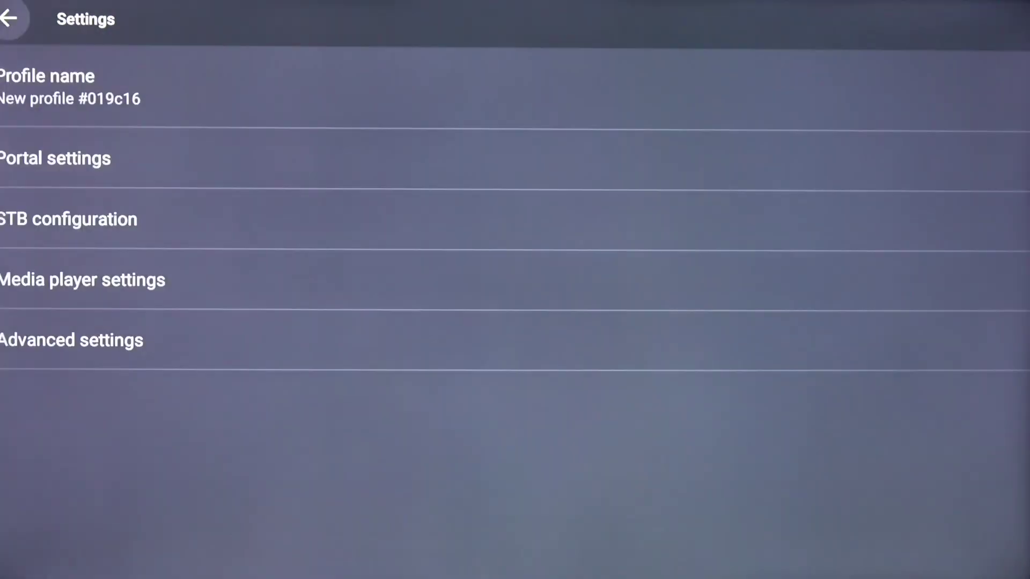
pyautogui.press('Down')
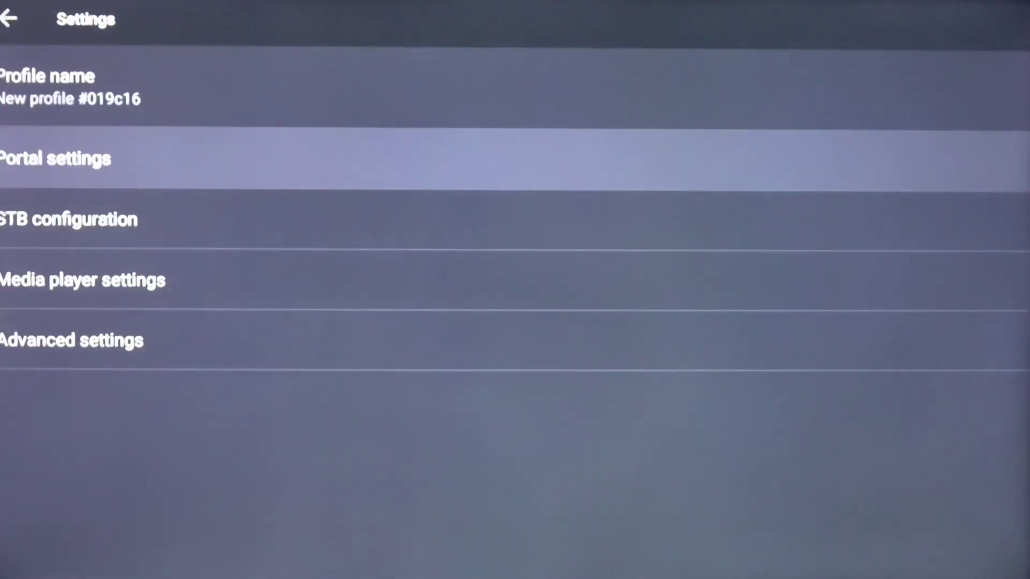
pyautogui.press('Return')
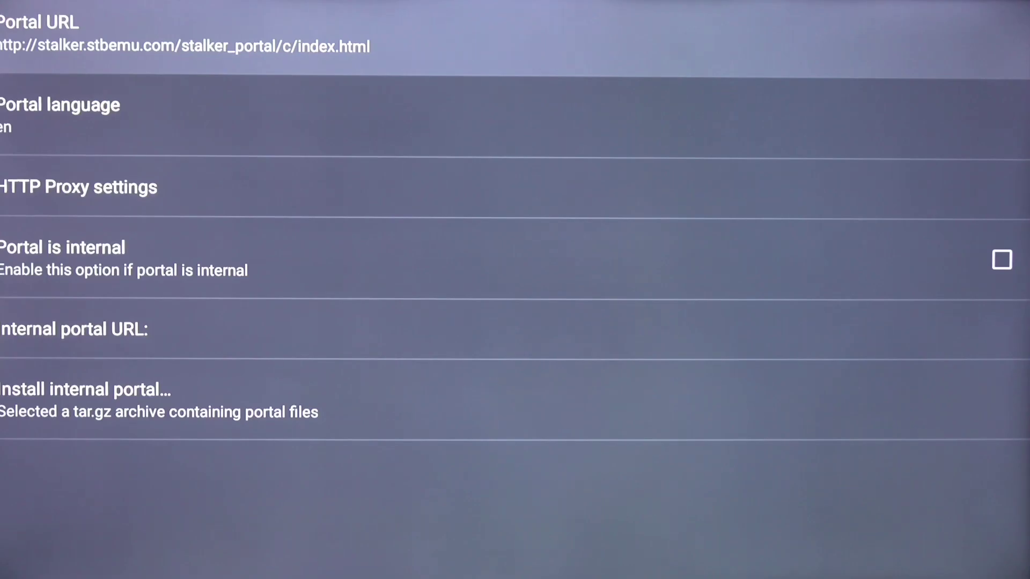
pyautogui.press('Return')
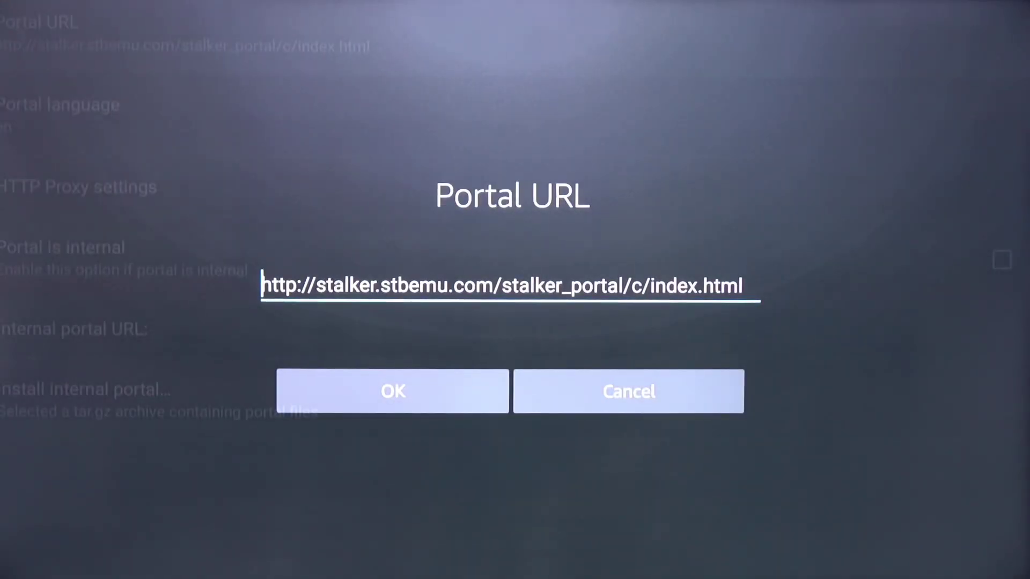
pyautogui.press('Return')
# Erase the default stalker.stbemu.com URL and enter your own portal address.
pyautogui.press('Down')
pyautogui.press('Down')
pyautogui.press('Down')
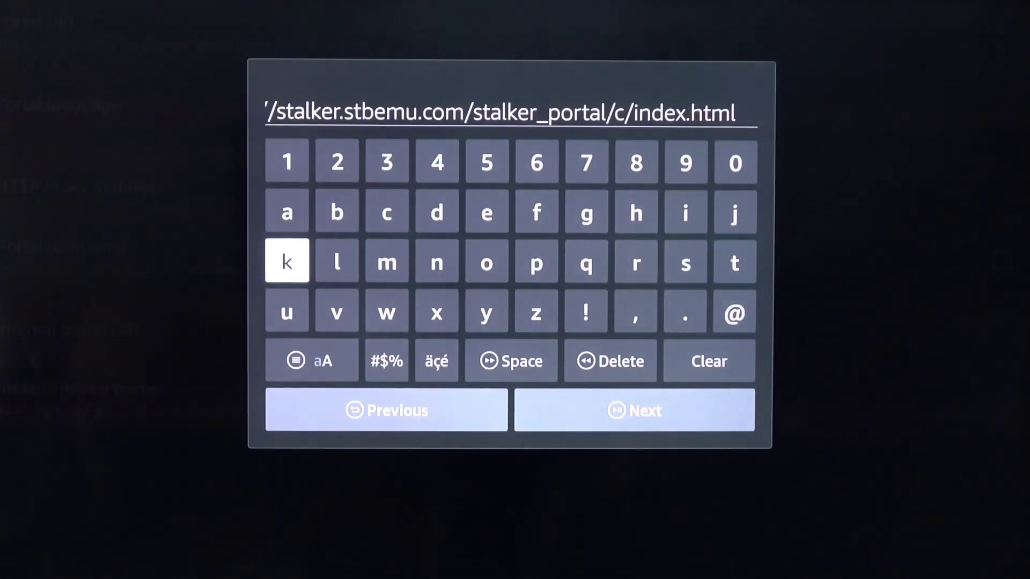
pyautogui.press('Right')
pyautogui.press('Right')
pyautogui.press('Right')
pyautogui.press('Right')
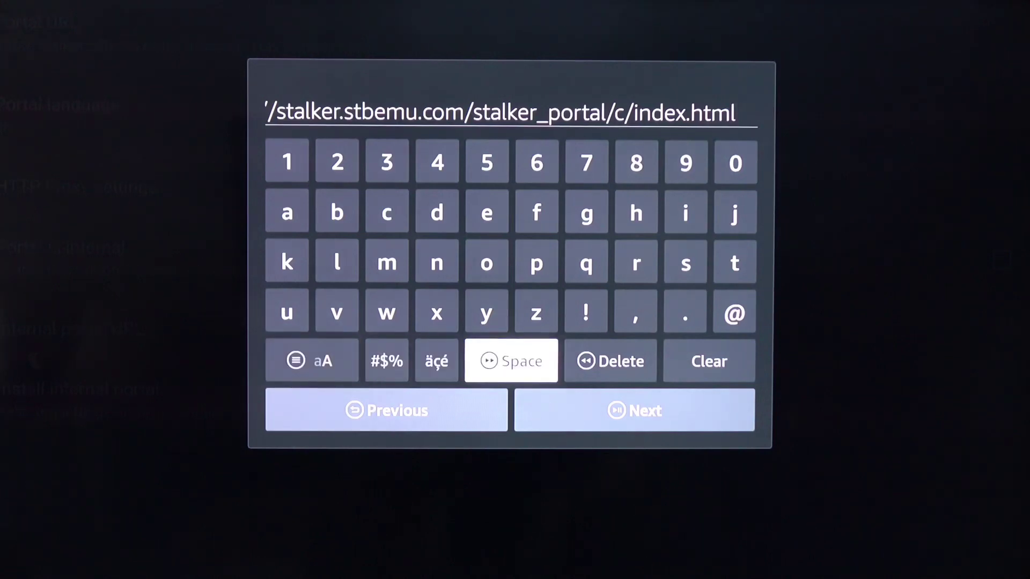
pyautogui.press('Return')
pyautogui.press('Return')
pyautogui.press('Return')
pyautogui.press('Return')
pyautogui.press('Return')
pyautogui.press('Return')
pyautogui.press('Return')
pyautogui.press('Return')
pyautogui.press('Return')
pyautogui.press('Return')
pyautogui.press('Return')
pyautogui.press('Return')
pyautogui.press('Return')
pyautogui.press('Return')
pyautogui.press('Return')
pyautogui.press('Return')
pyautogui.press('Return')
pyautogui.press('Return')
pyautogui.press('Return')
pyautogui.press('Return')
pyautogui.press('Return')
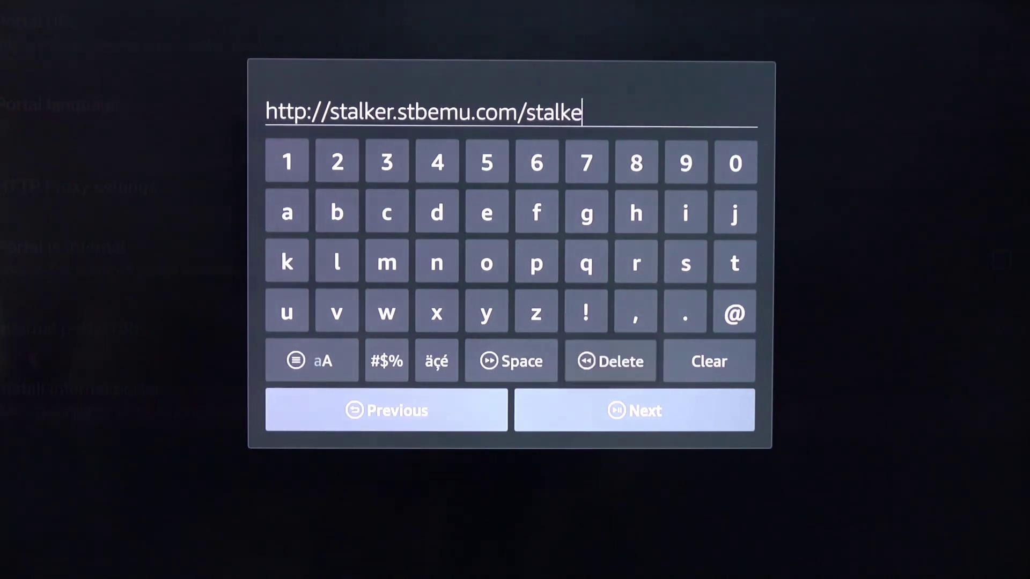
pyautogui.press('Return')
pyautogui.press('Return')
pyautogui.press('Return')
pyautogui.press('Return')
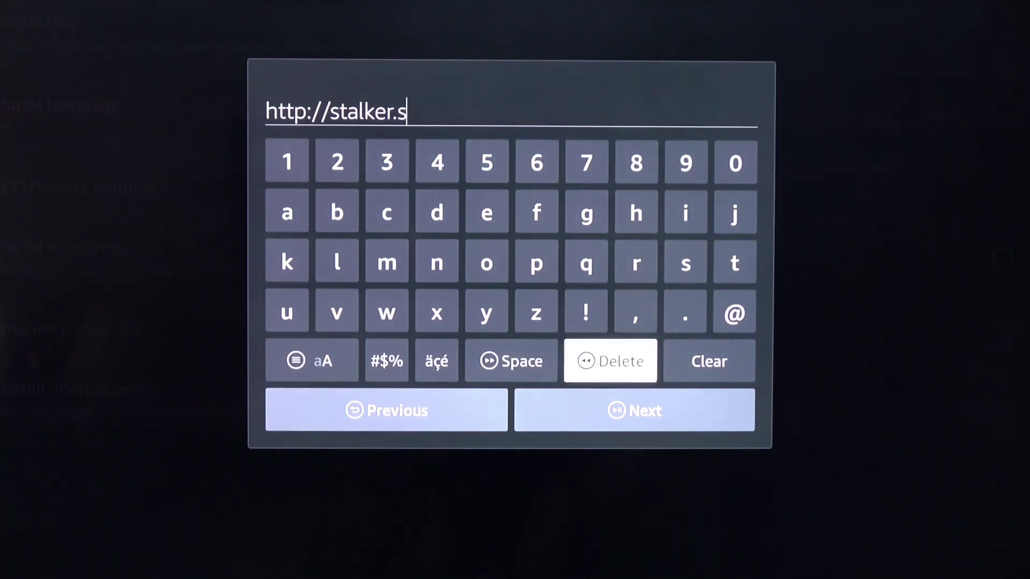
pyautogui.press('Return')
pyautogui.press('Return')
pyautogui.press('Return')
pyautogui.press('Return')
pyautogui.press('Return')
pyautogui.press('Up')
pyautogui.press('Up')
pyautogui.press('Up')
pyautogui.press('Left')
pyautogui.press('Left')
pyautogui.press('Left')
pyautogui.press('Left')
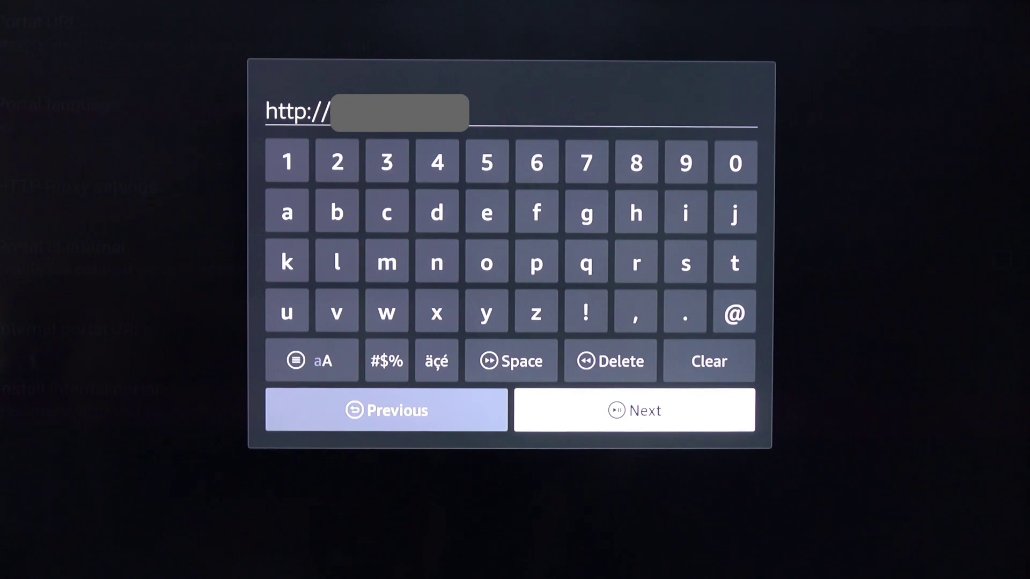
pyautogui.press('Return')
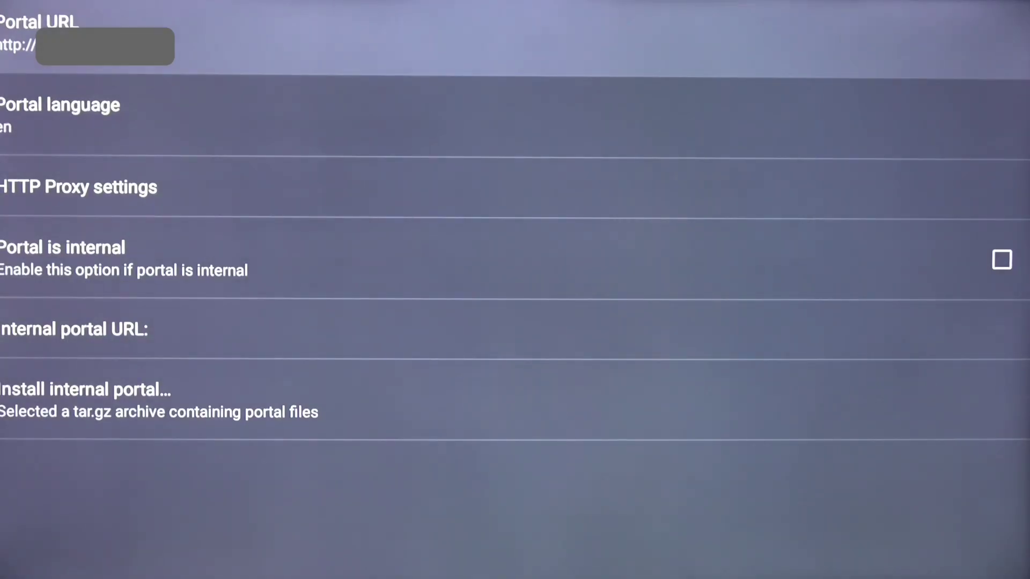
# Save the portal URL and set the STB model to MAG 322 in STB configuration.
pyautogui.press('Escape')
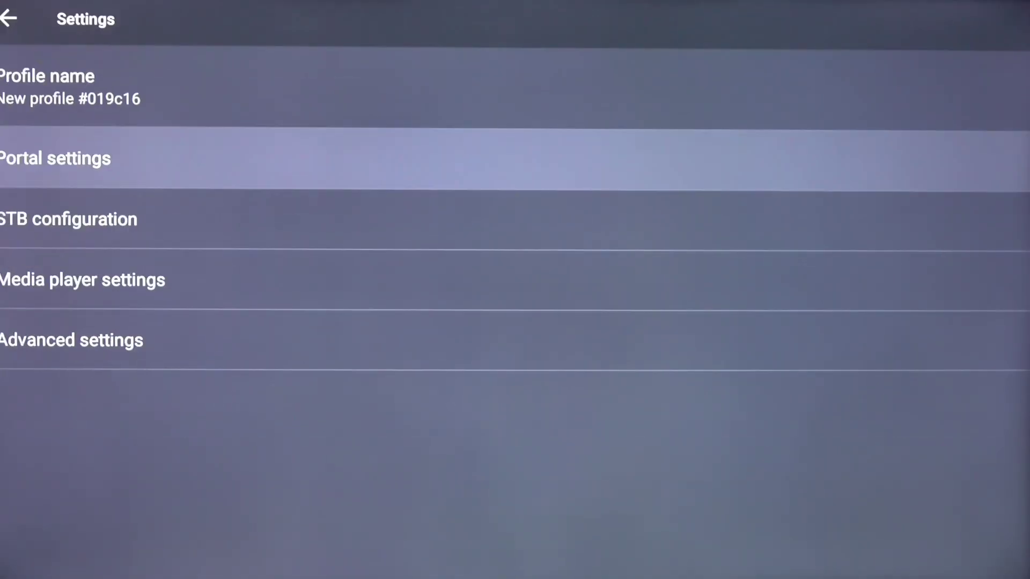
pyautogui.press('Down')
pyautogui.press('Return')
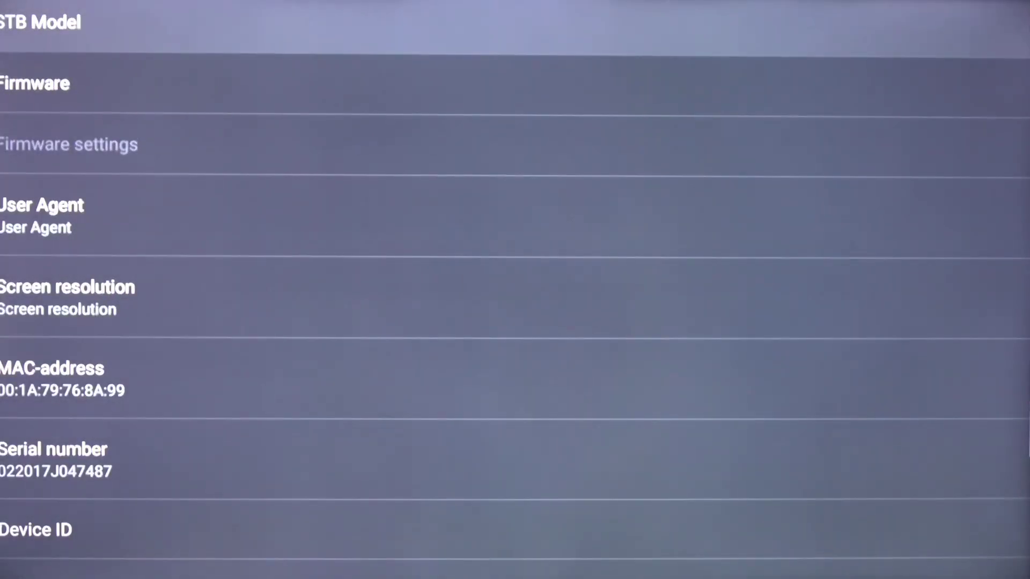
pyautogui.press('Return')
pyautogui.press('Down')
pyautogui.press('Down')
pyautogui.press('Down')
pyautogui.press('Down')
pyautogui.press('Down')
pyautogui.press('Down')
pyautogui.press('Down')
pyautogui.press('Down')
pyautogui.press('Down')
pyautogui.press('Down')
pyautogui.press('Down')
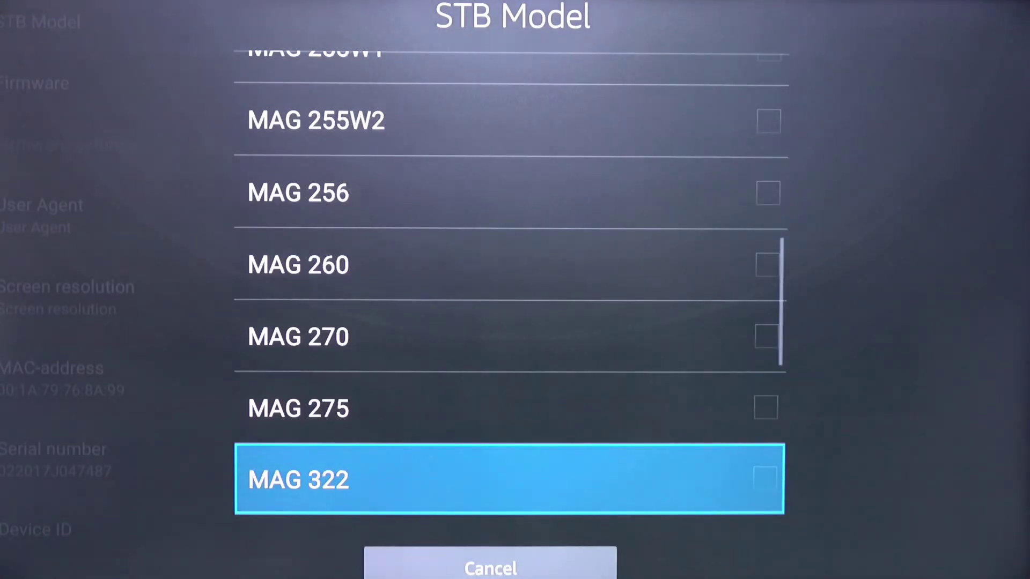
pyautogui.press('Down')
pyautogui.press('Up')
pyautogui.press('Return')
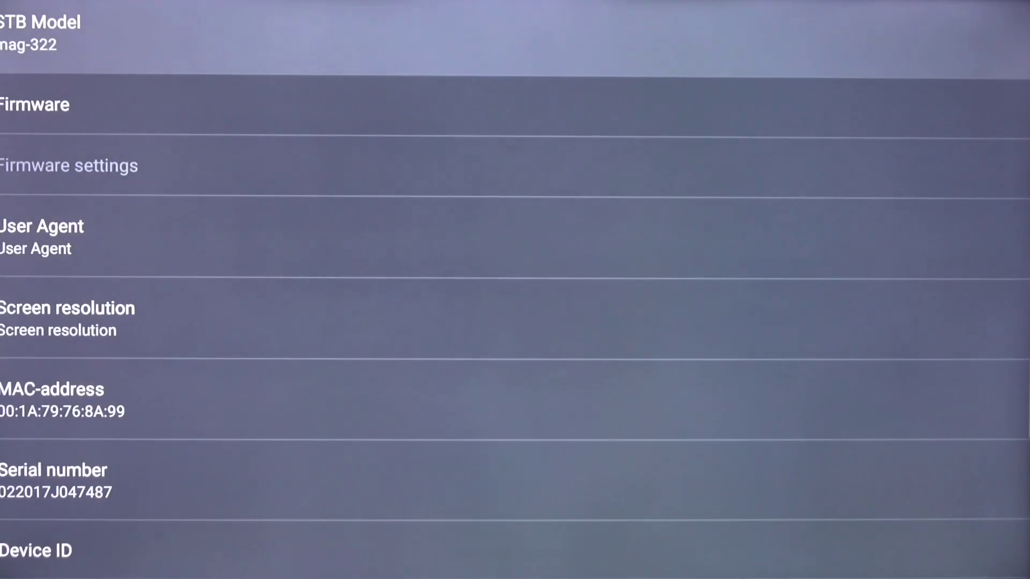
# Replace the old MAC address with a new one and confirm it.
pyautogui.press('Down')
pyautogui.press('Down')
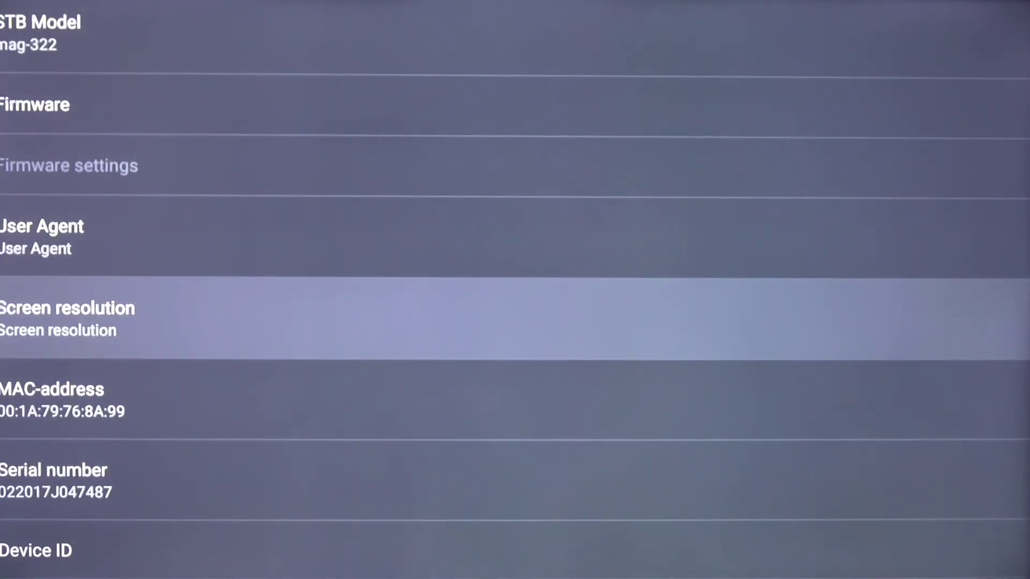
pyautogui.press('Down')
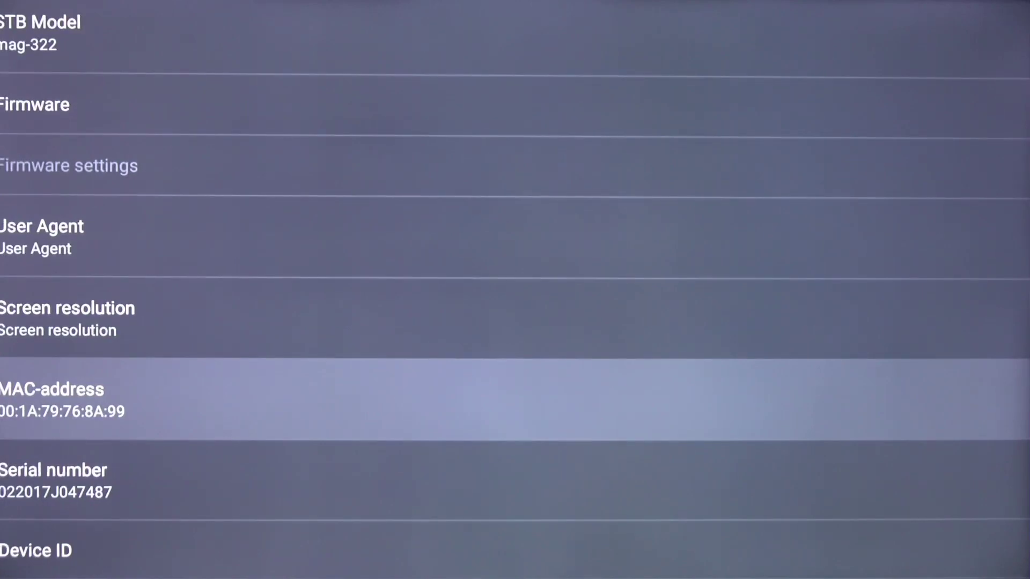
pyautogui.press('Return')
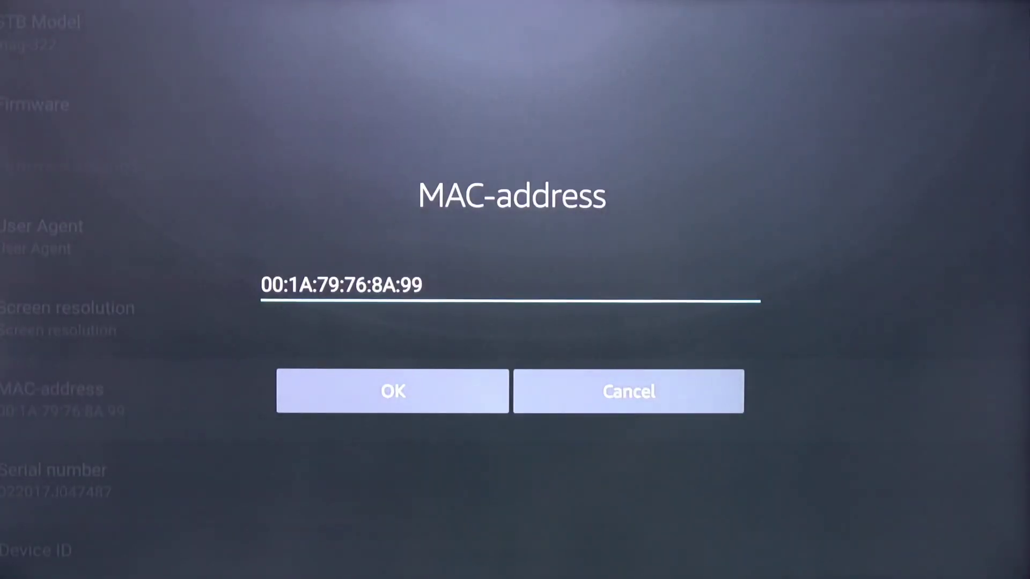
pyautogui.press('Return')
pyautogui.press('Down')
pyautogui.press('Down')
pyautogui.press('Down')
pyautogui.press('Right')
pyautogui.press('Right')
pyautogui.press('Right')
pyautogui.press('Right')
pyautogui.press('Return')
pyautogui.press('Return')
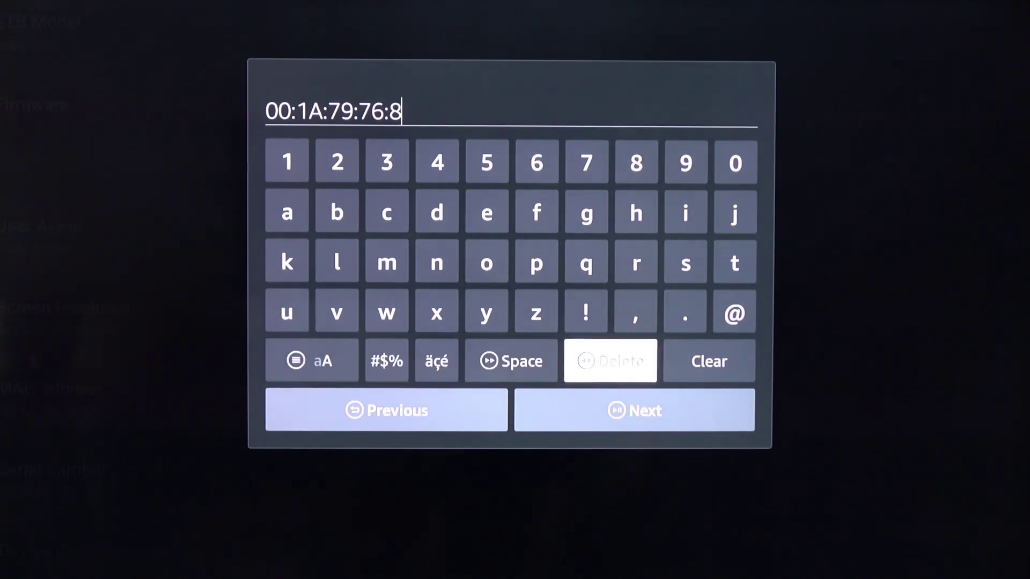
pyautogui.press('Return')
pyautogui.press('Return')
pyautogui.press('Return')
pyautogui.press('Return')
pyautogui.press('Return')
pyautogui.press('Return')
pyautogui.press('Return')
pyautogui.press('Return')
pyautogui.press('Return')
pyautogui.press('Return')
pyautogui.press('Left')
pyautogui.press('Left')
pyautogui.press('Left')
pyautogui.press('Left')
pyautogui.press('Return')
pyautogui.press('Down')
pyautogui.press('Right')
pyautogui.press('Return')
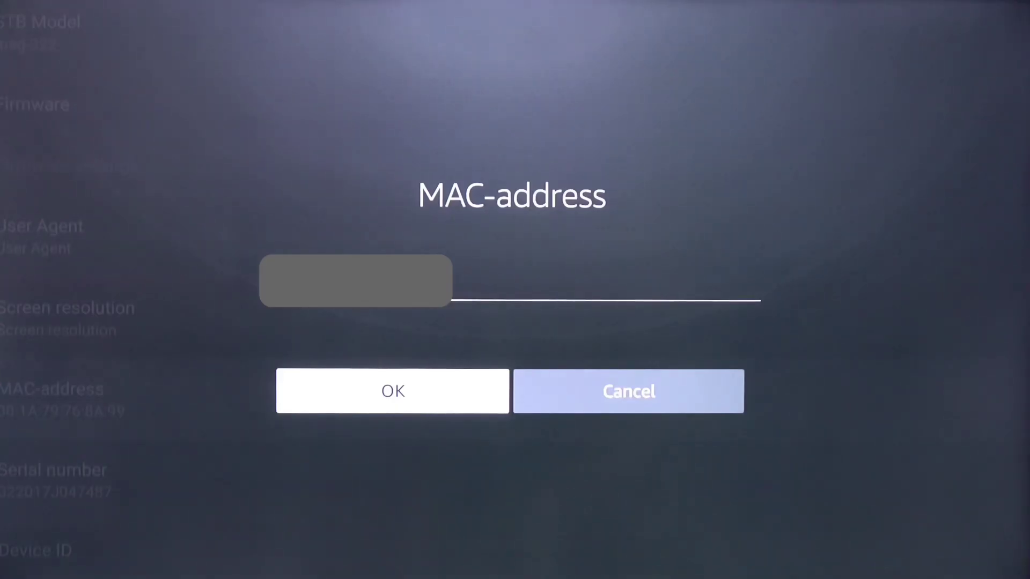
pyautogui.press('Return')
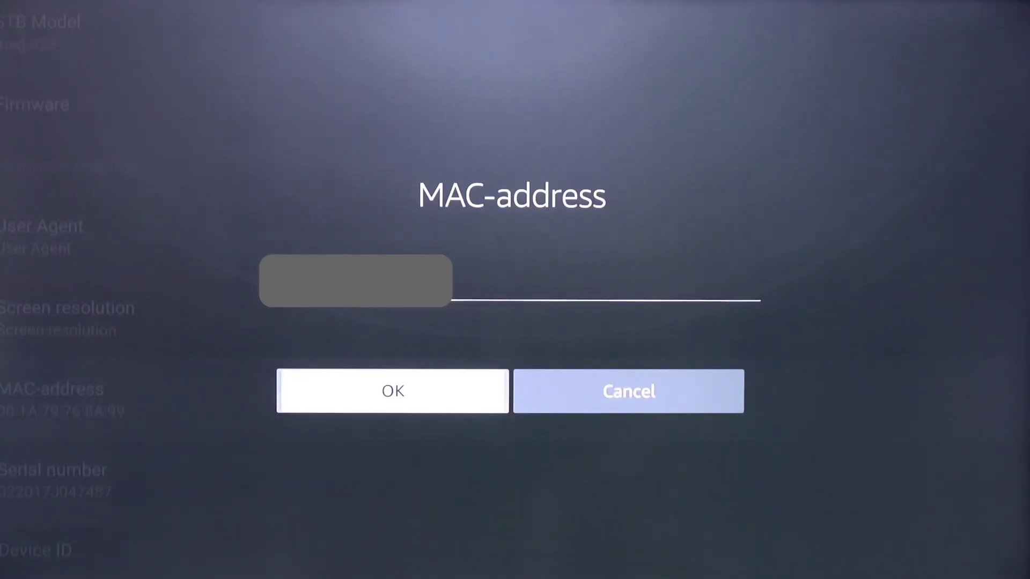
# Clear the serial number, confirm it empty, and go back to the settings list.
pyautogui.press('Down')
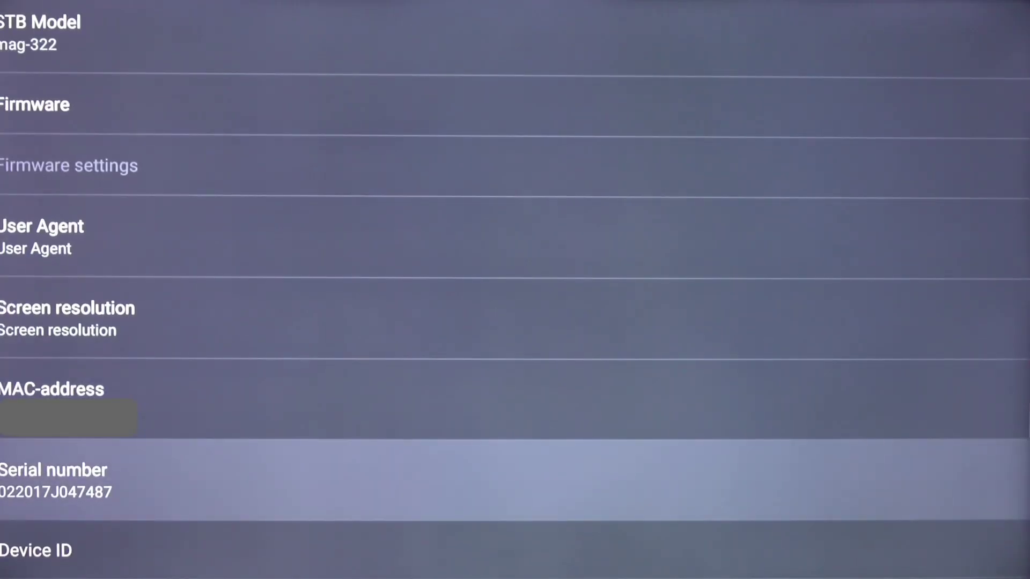
pyautogui.press('Return')
pyautogui.press('Return')
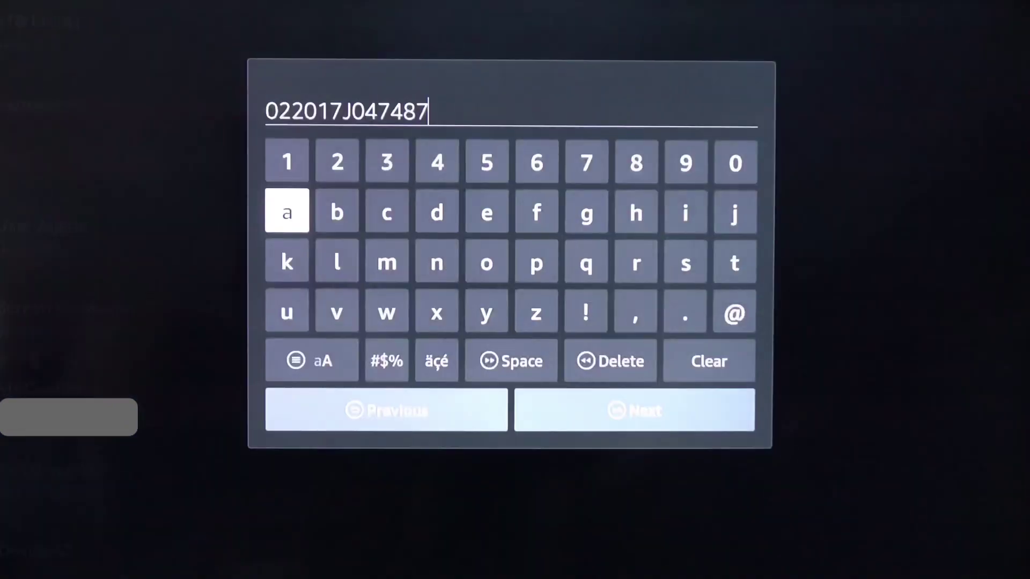
pyautogui.press('Down')
pyautogui.press('Down')
pyautogui.press('Down')
pyautogui.press('Right')
pyautogui.press('Right')
pyautogui.press('Right')
pyautogui.press('Right')
pyautogui.press('Right')
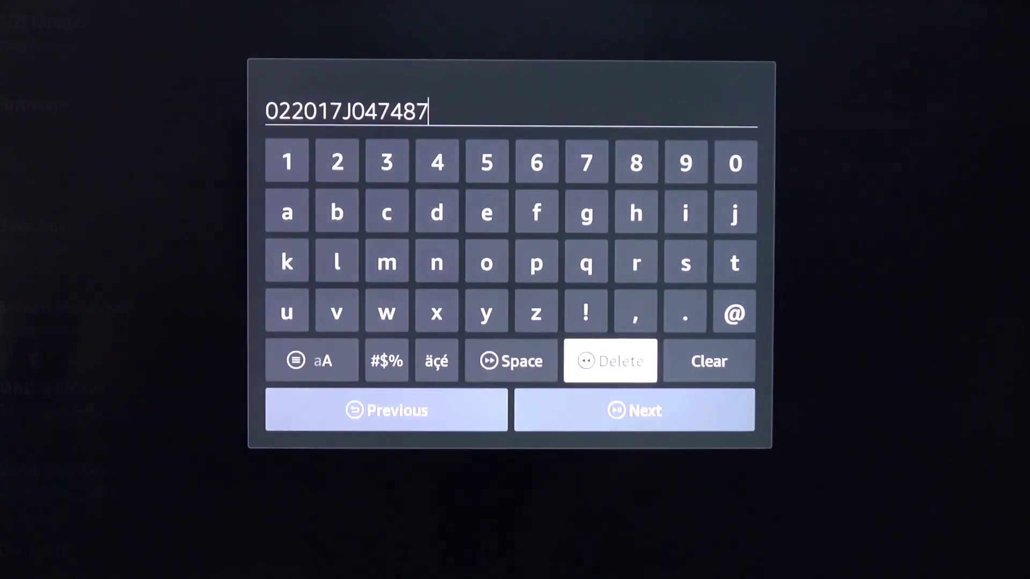
pyautogui.press('Return')
pyautogui.press('Down')
pyautogui.press('Return')
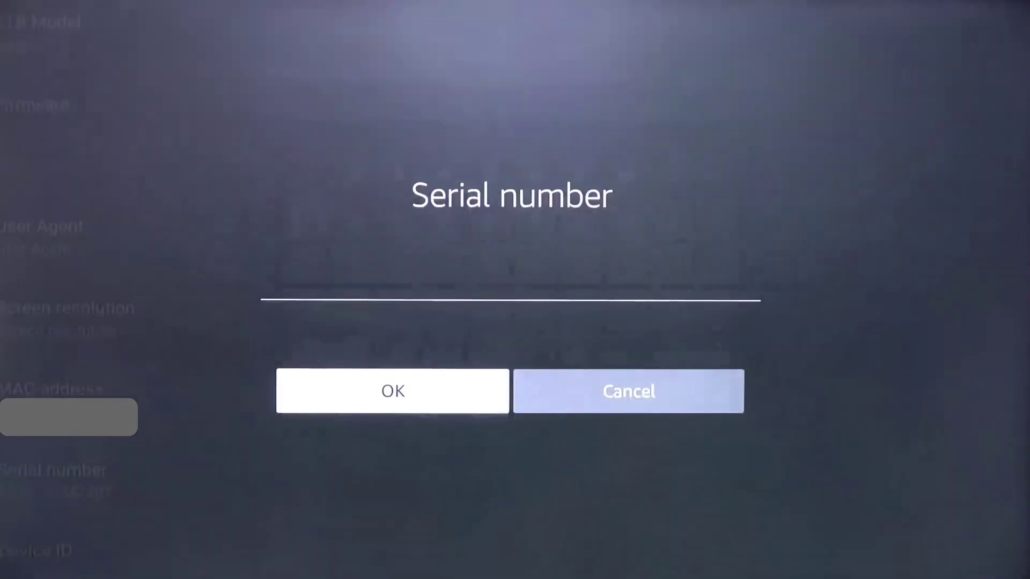
pyautogui.press('Return')
pyautogui.press('Escape')
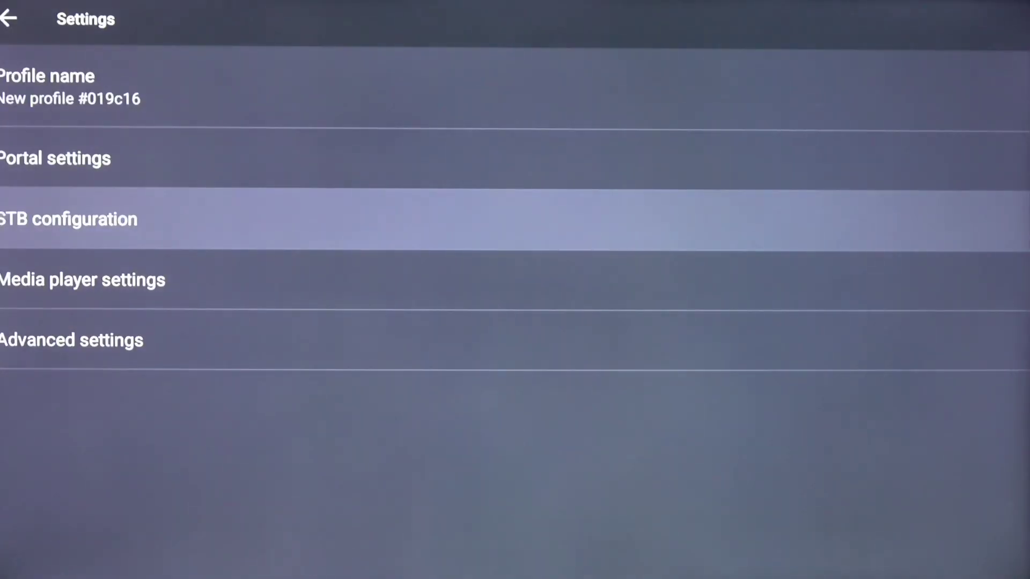
# Check the profile's media player option (Exo), then back out to StbEmu's main Settings list.
pyautogui.press('Down')
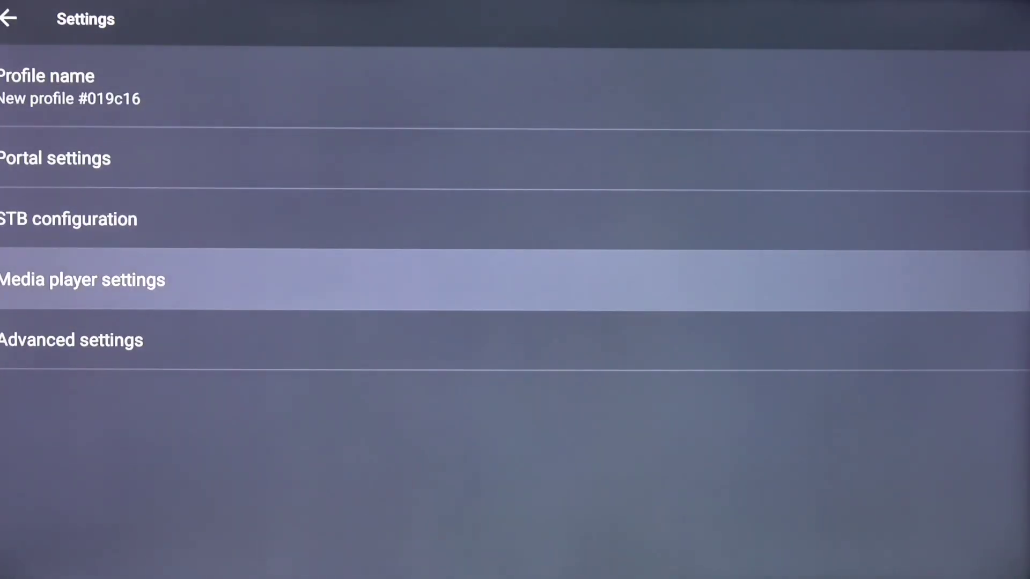
pyautogui.press('Return')
pyautogui.press('Return')
pyautogui.press('Up')
pyautogui.press('Up')
pyautogui.press('Escape')
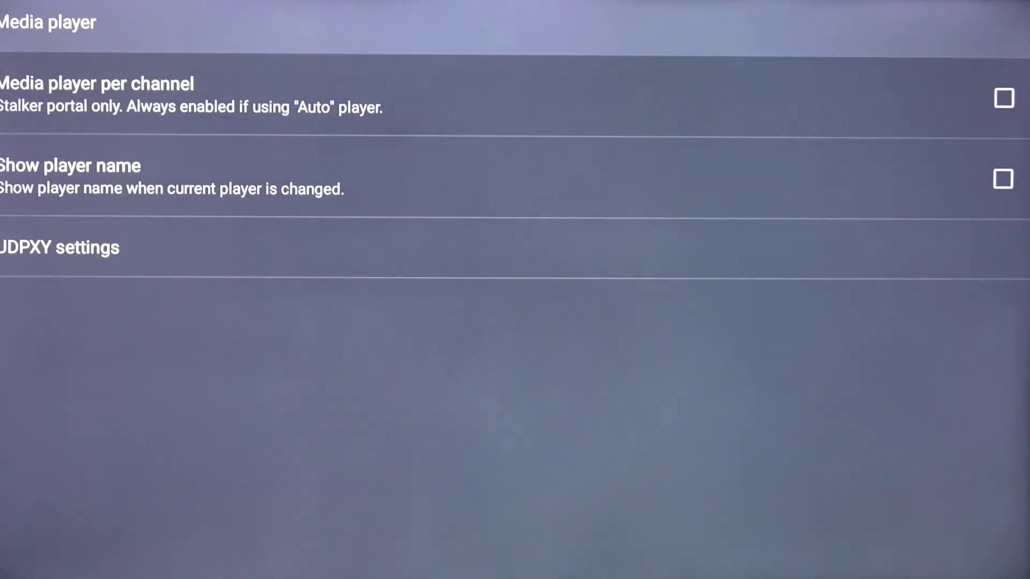
pyautogui.press('Escape')
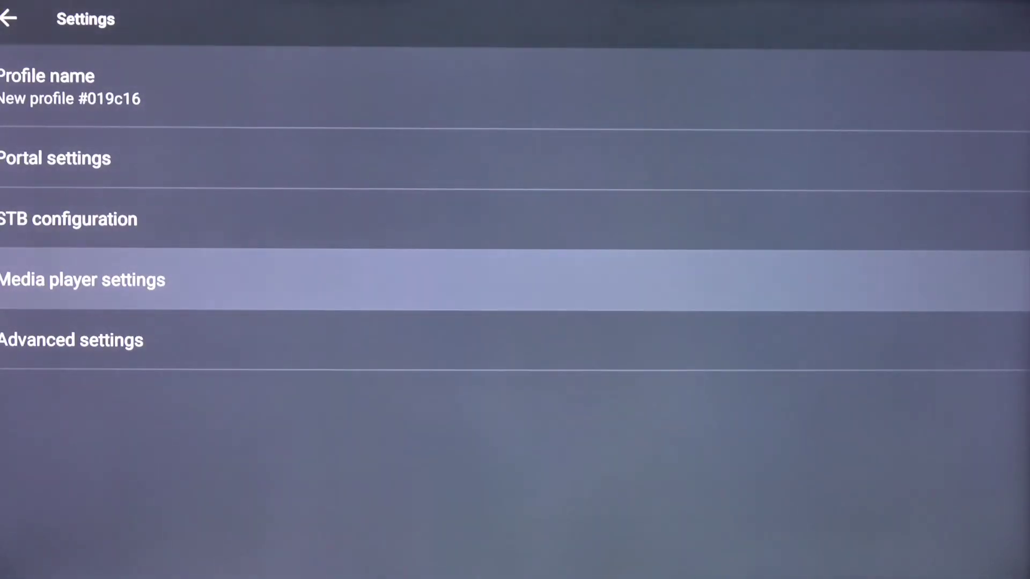
pyautogui.press('Escape')
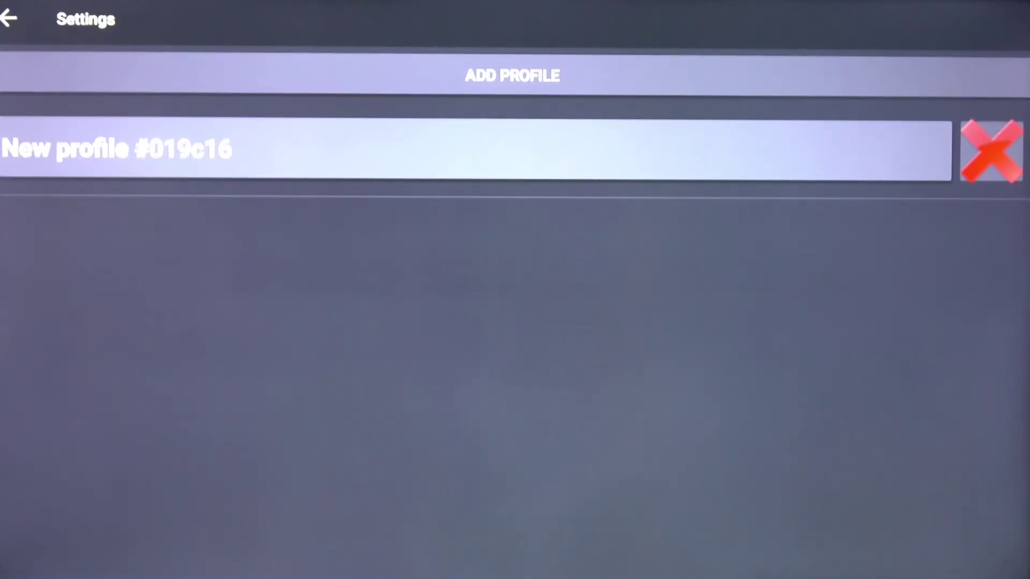
pyautogui.press('Escape')
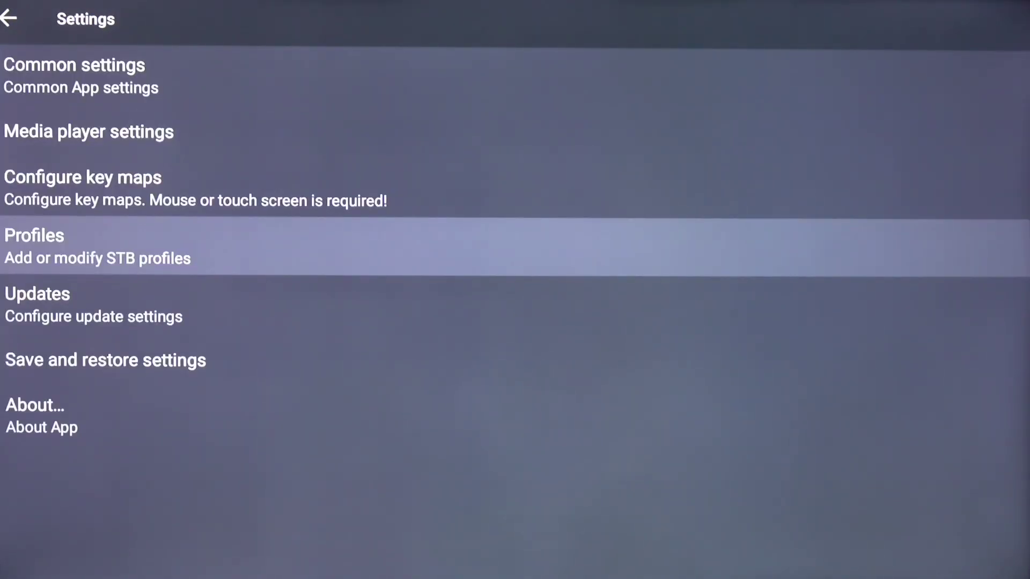
pyautogui.press('Up')
# Add a key map sending the remote's Rewind key to BTN_VIDEO_REWIND.
pyautogui.press('Return')
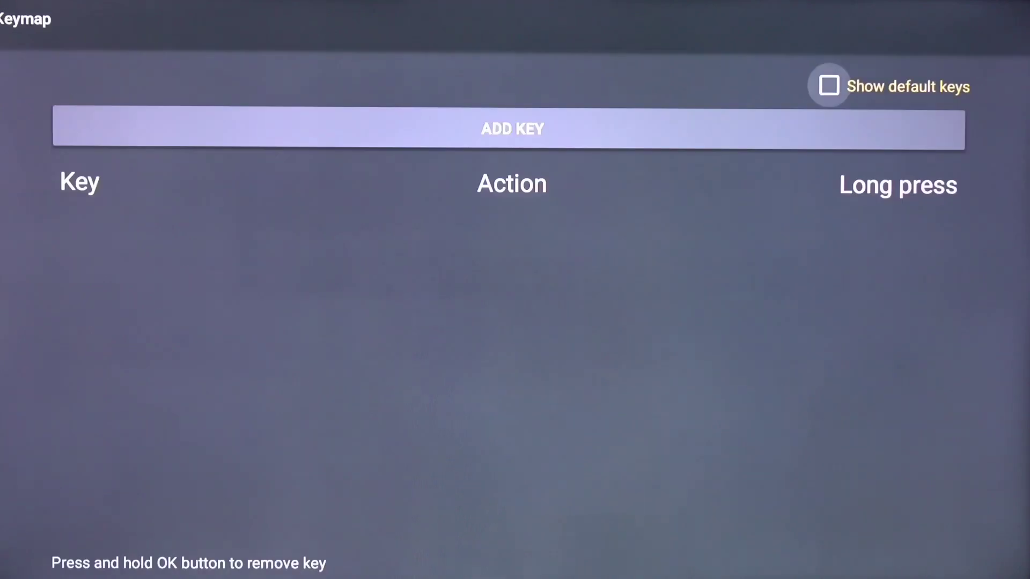
pyautogui.press('Down')
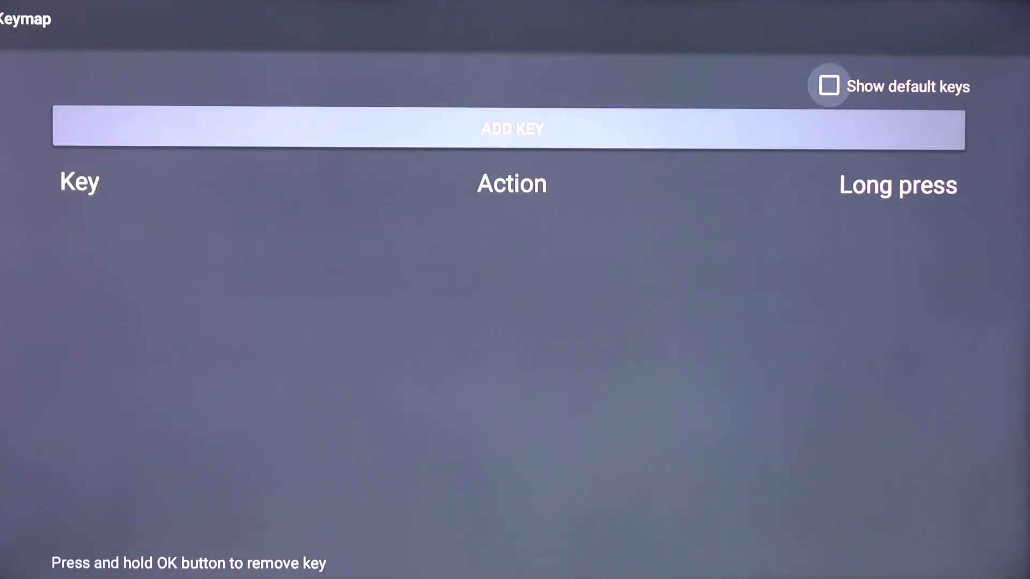
pyautogui.press('Return')
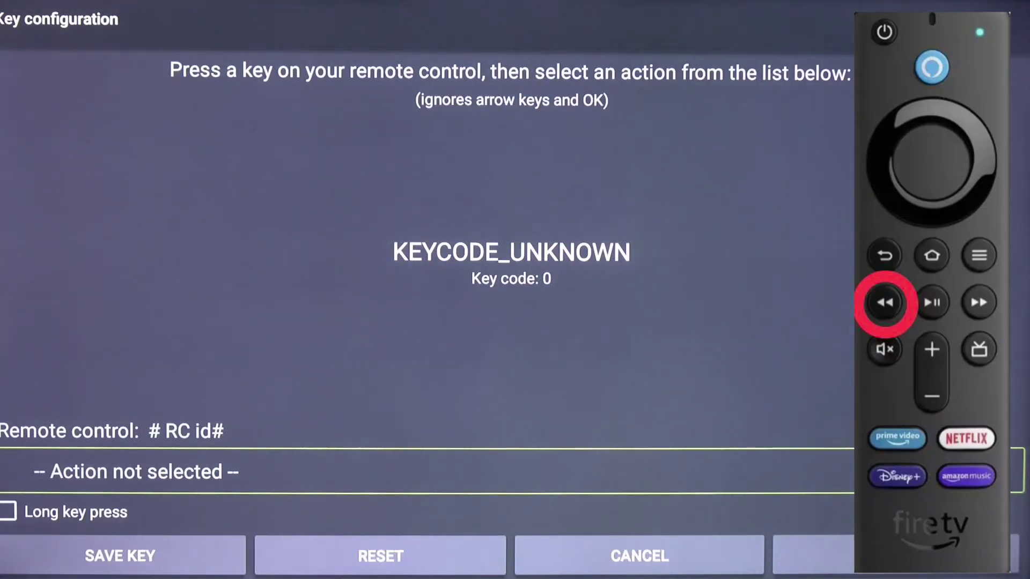
pyautogui.press('XF86AudioRewind')
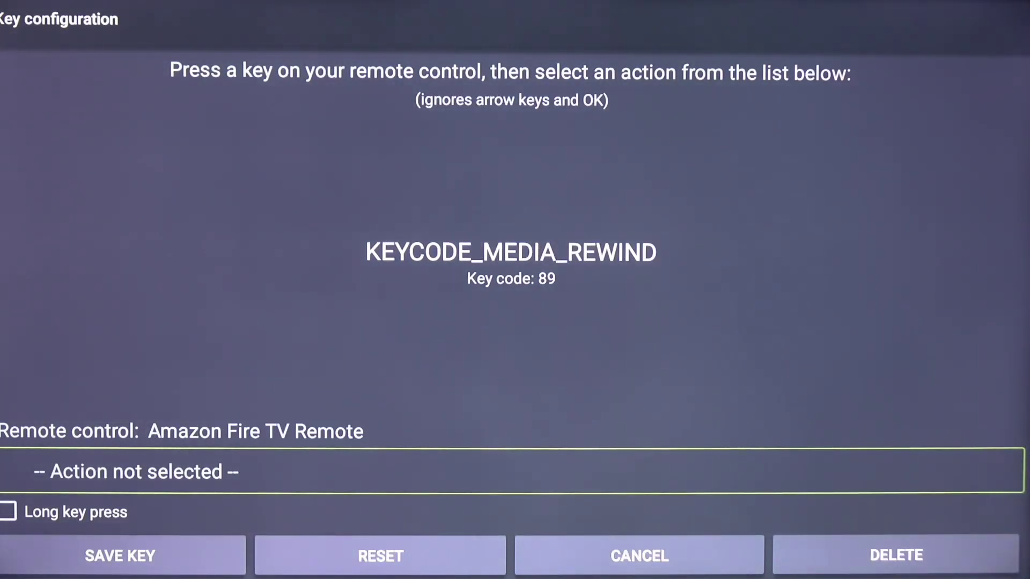
pyautogui.press('Return')
pyautogui.press('Down')
pyautogui.press('Down')
pyautogui.press('Down')
pyautogui.press('Down')
pyautogui.press('Down')
pyautogui.press('Down')
pyautogui.press('Down')
pyautogui.press('Down')
pyautogui.press('Down')
pyautogui.press('Down')
pyautogui.press('Down')
pyautogui.press('Down')
pyautogui.press('Down')
pyautogui.press('Down')
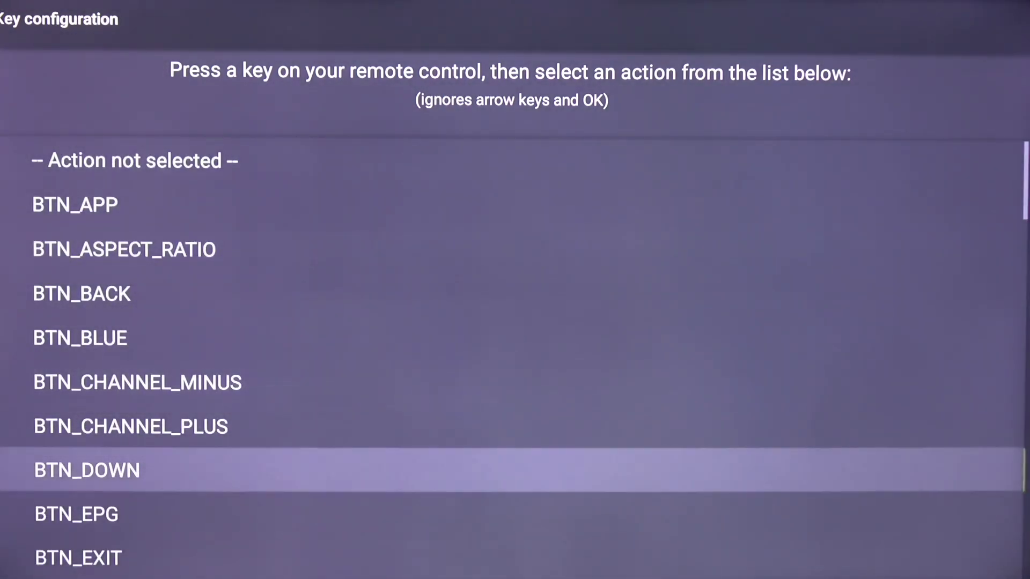
pyautogui.press('Down')
pyautogui.press('Down')
pyautogui.press('Down')
pyautogui.press('Down')
pyautogui.press('Down')
pyautogui.press('Down')
pyautogui.press('Down')
pyautogui.press('Down')
pyautogui.press('Down')
pyautogui.press('Down')
pyautogui.press('Down')
pyautogui.press('Down')
pyautogui.press('Down')
pyautogui.press('Down')
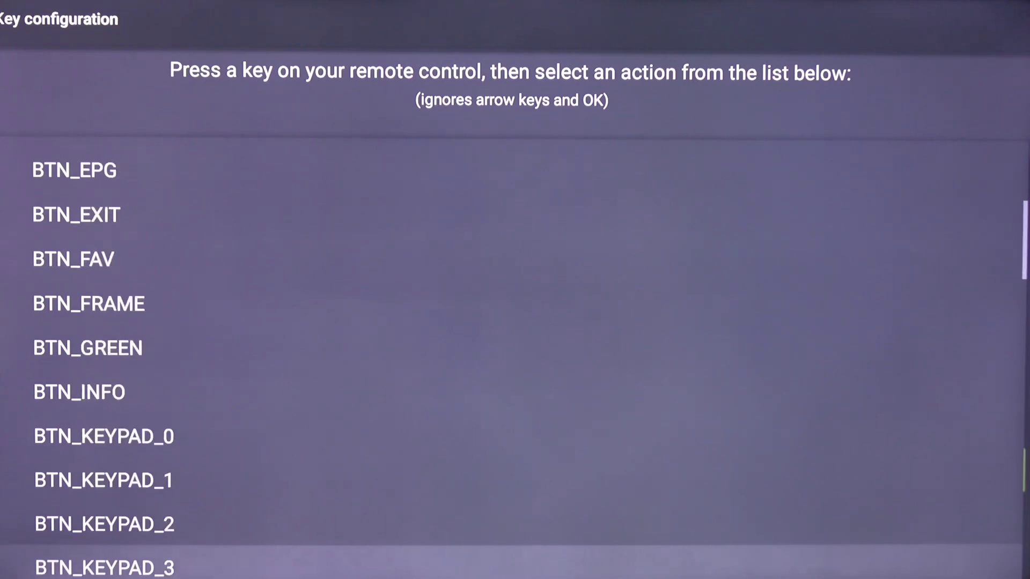
pyautogui.press('Down')
pyautogui.press('Down')
pyautogui.press('Down')
pyautogui.press('Down')
pyautogui.press('Down')
pyautogui.press('Down')
pyautogui.press('Down')
pyautogui.press('Down')
pyautogui.press('Down')
pyautogui.press('Down')
pyautogui.press('Down')
pyautogui.press('Down')
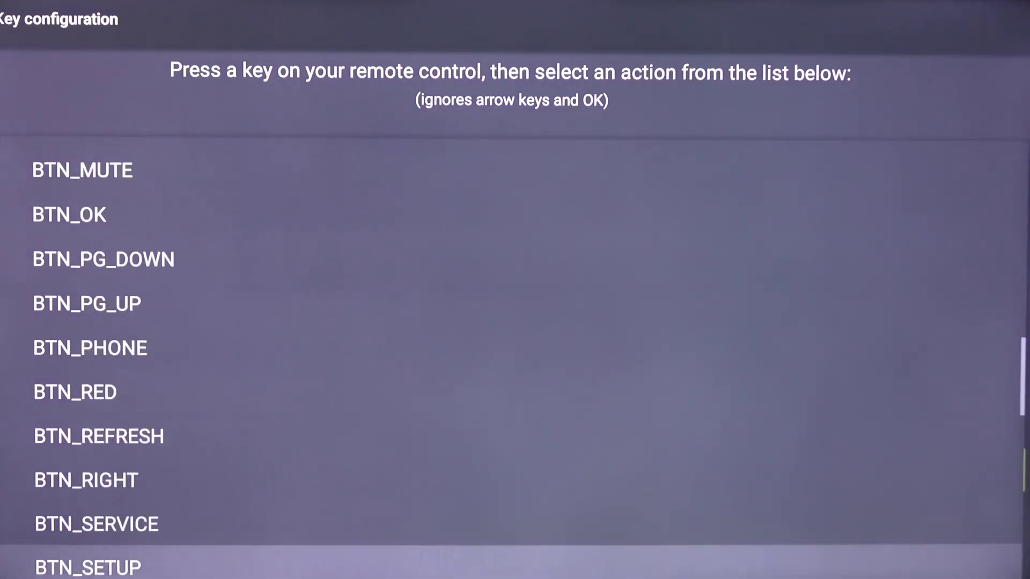
pyautogui.press('Down')
pyautogui.press('Down')
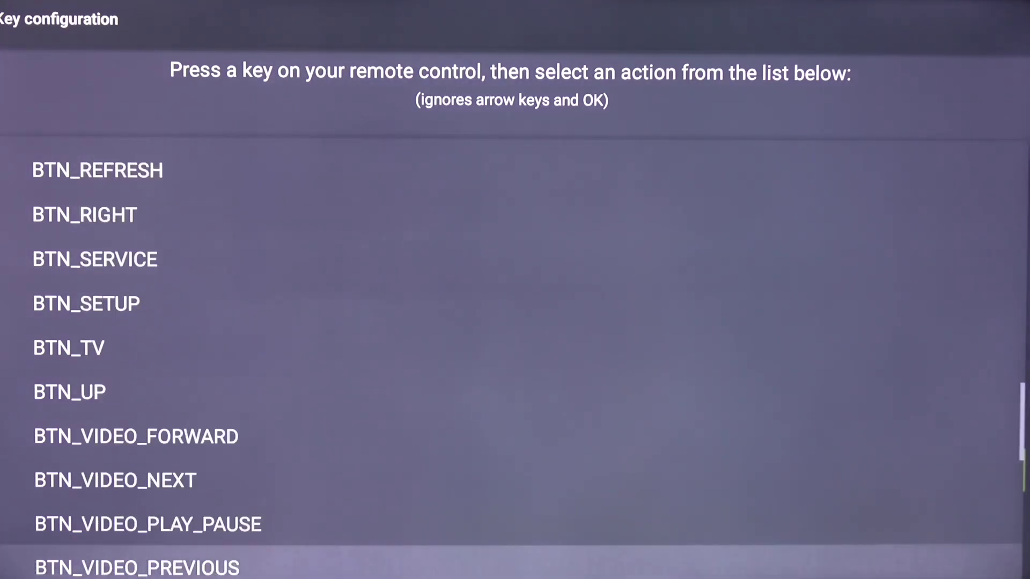
pyautogui.press('Return')
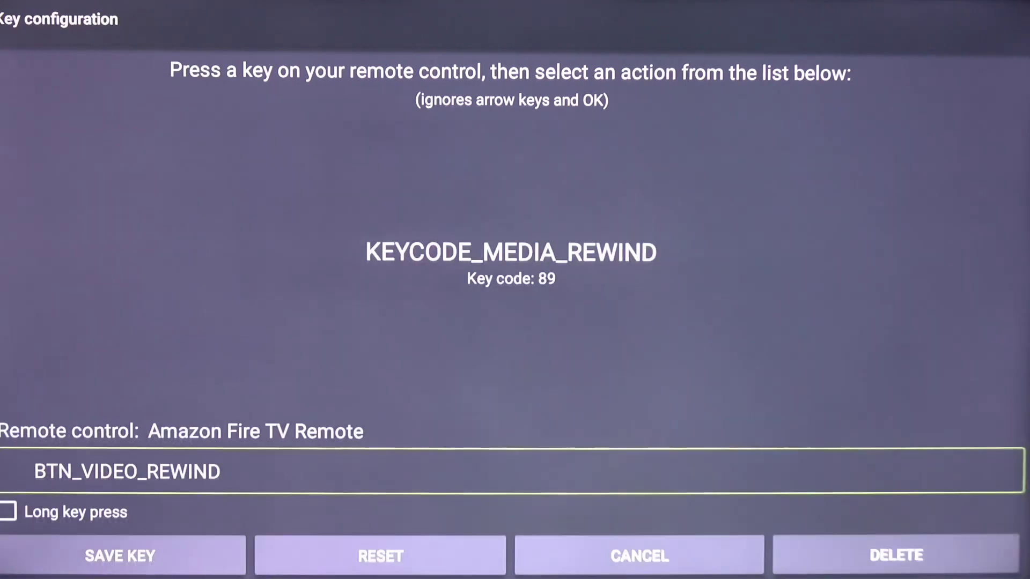
pyautogui.press('Down')
pyautogui.press('Down')
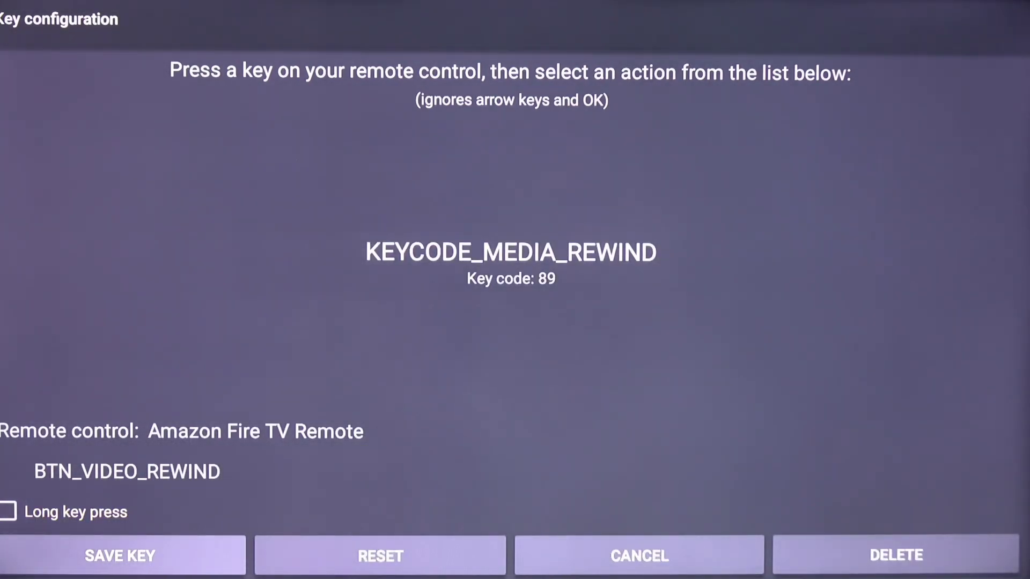
pyautogui.press('Return')
pyautogui.press('Return')
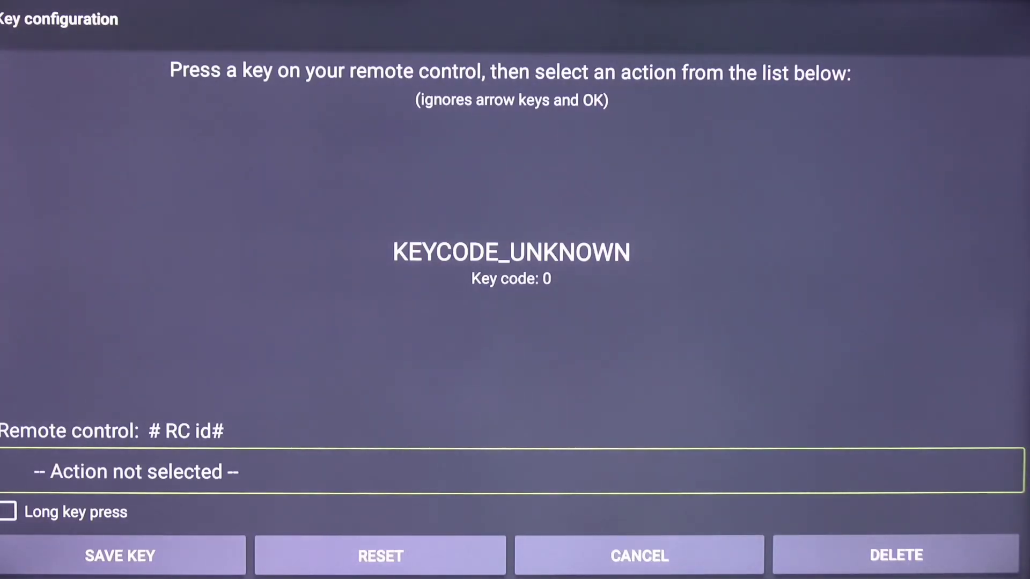
# Map a long press of Rewind to BTN_GREEN and save it.
pyautogui.press('XF86AudioRewind')
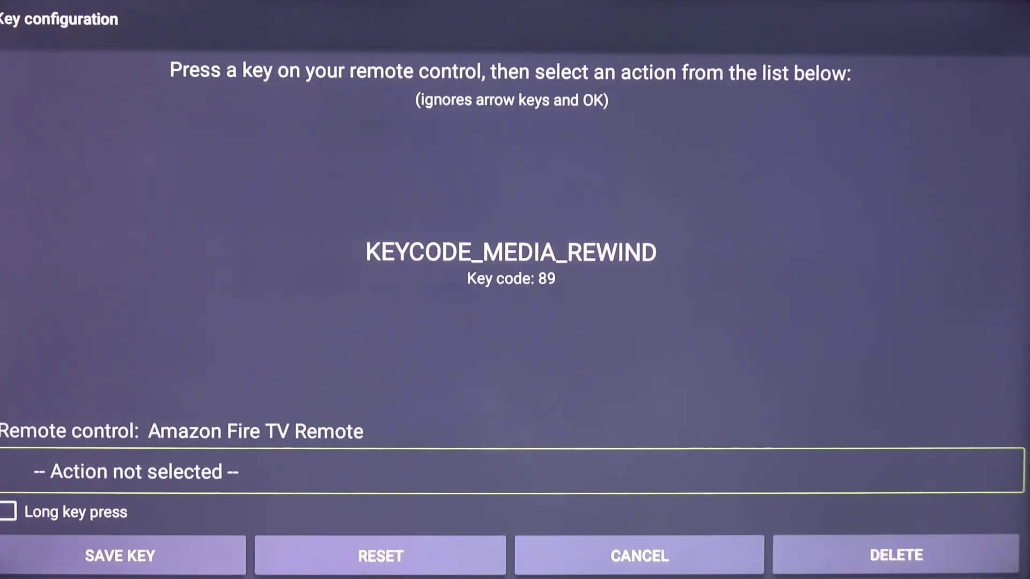
pyautogui.press('Return')
pyautogui.press('Down')
pyautogui.press('Down')
pyautogui.press('Down')
pyautogui.press('Down')
pyautogui.press('Down')
pyautogui.press('Down')
pyautogui.press('Down')
pyautogui.press('Down')
pyautogui.press('Down')
pyautogui.press('Down')
pyautogui.press('Down')
pyautogui.press('Down')
pyautogui.press('Down')
pyautogui.press('Up')
pyautogui.press('Return')
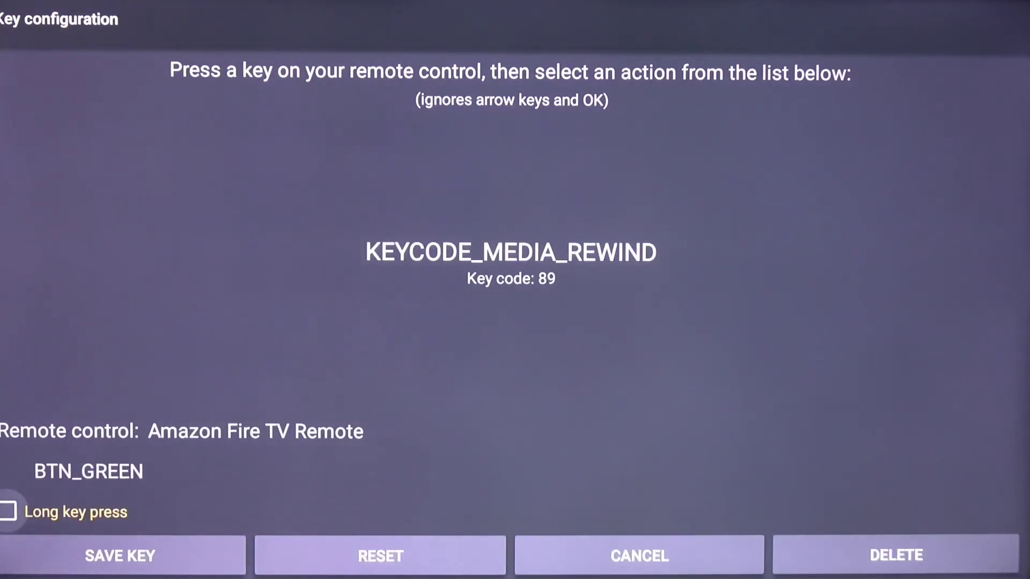
pyautogui.press('Down')
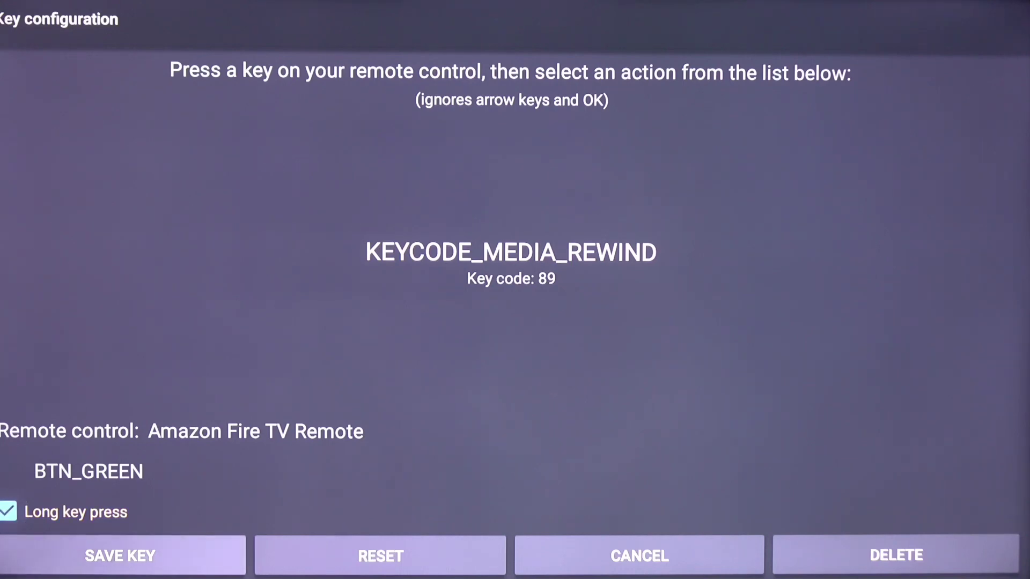
pyautogui.press('Return')
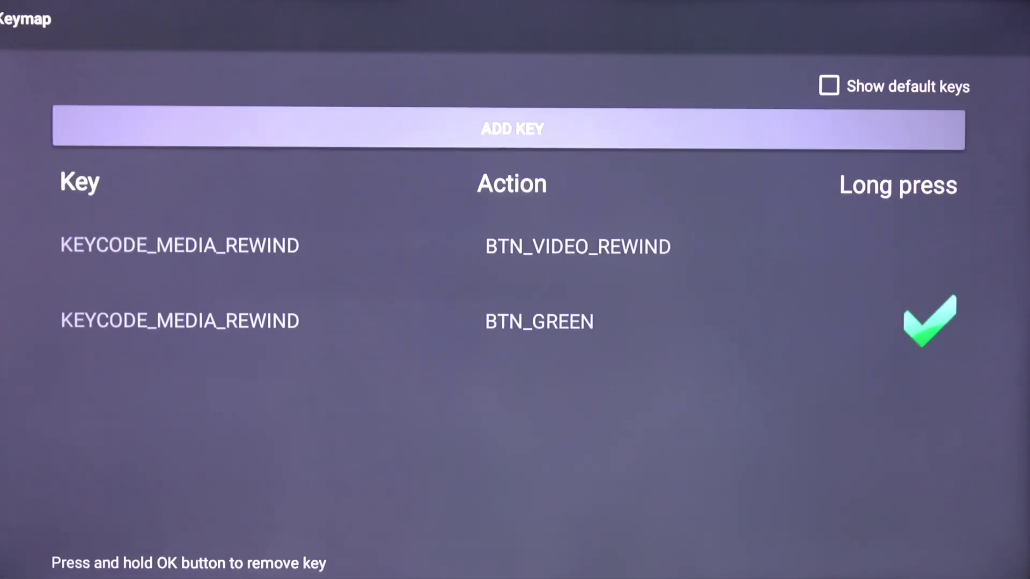
pyautogui.press('Return')
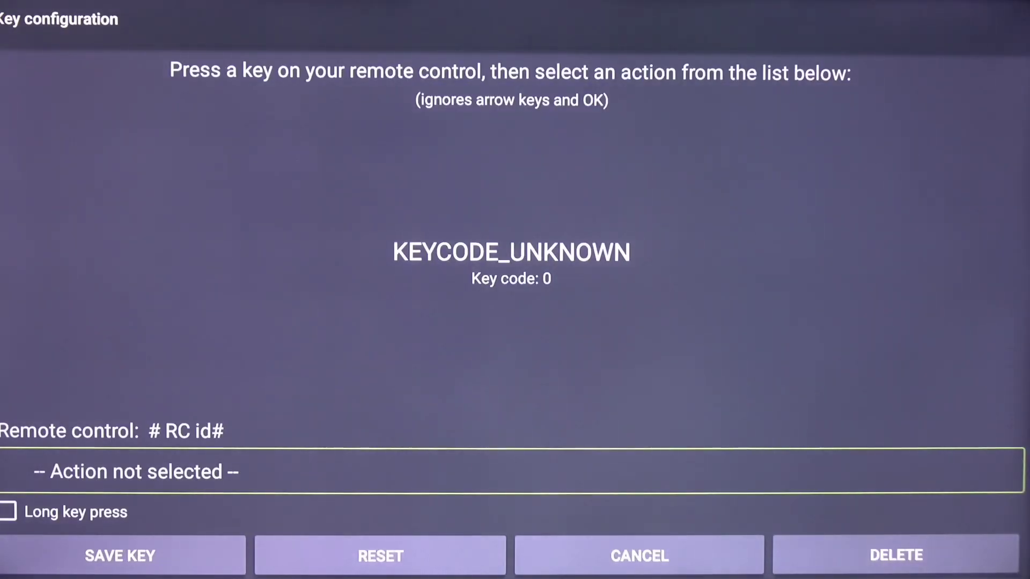
# Map the remote's Play/Pause key to BTN_VIDEO_PLAY_PAUSE and save it.
pyautogui.press('XF86AudioPlay')
pyautogui.press('Return')
pyautogui.press('Down')
pyautogui.press('Down')
pyautogui.press('Down')
pyautogui.press('Down')
pyautogui.press('Down')
pyautogui.press('Down')
pyautogui.press('Down')
pyautogui.press('Down')
pyautogui.press('Down')
pyautogui.press('Down')
pyautogui.press('Down')
pyautogui.press('Down')
pyautogui.press('Down')
pyautogui.press('Down')
pyautogui.press('Down')
pyautogui.press('Down')
pyautogui.press('Down')
pyautogui.press('Down')
pyautogui.press('Down')
pyautogui.press('Down')
pyautogui.press('Down')
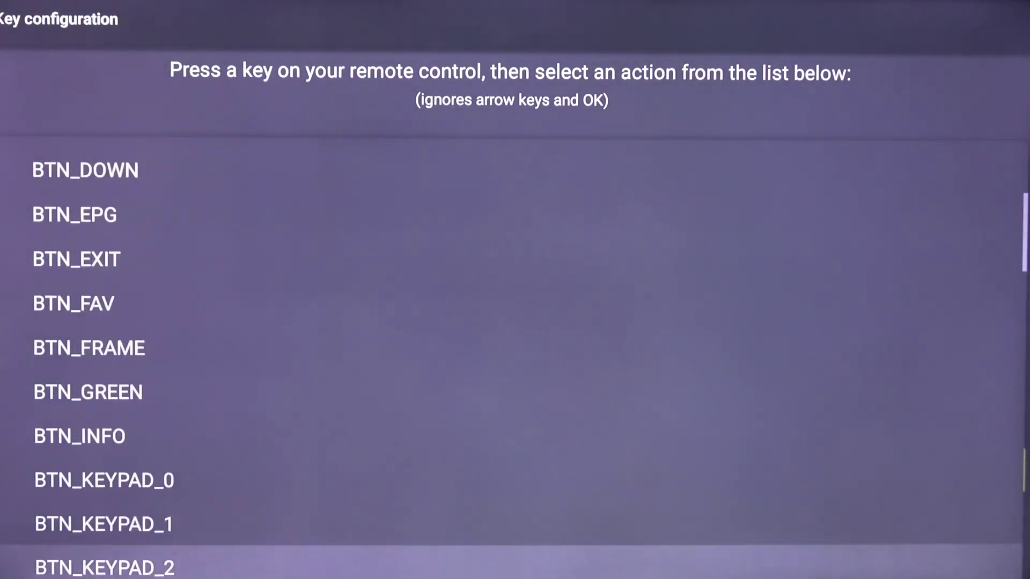
pyautogui.press('Down')
pyautogui.press('Down')
pyautogui.press('Down')
pyautogui.press('Down')
pyautogui.press('Down')
pyautogui.press('Down')
pyautogui.press('Down')
pyautogui.press('Down')
pyautogui.press('Down')
pyautogui.press('Down')
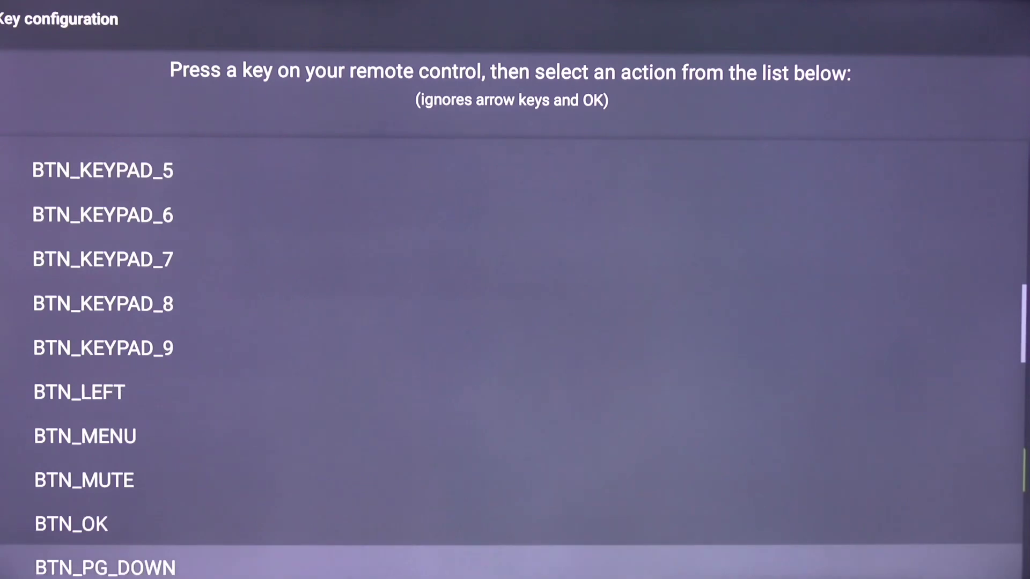
pyautogui.press('Down')
pyautogui.press('Down')
pyautogui.press('Down')
pyautogui.press('Down')
pyautogui.press('Down')
pyautogui.press('Down')
pyautogui.press('Down')
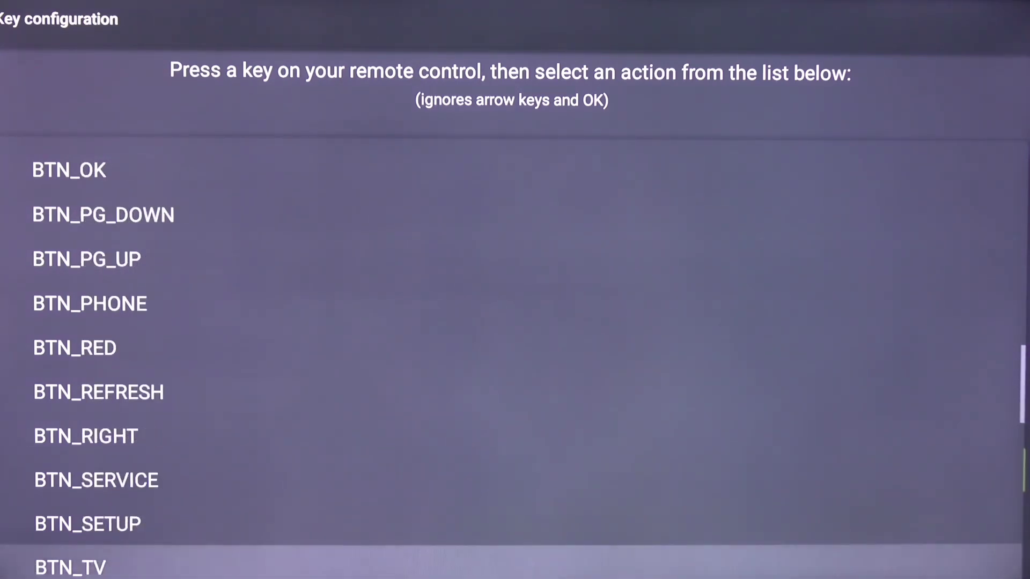
pyautogui.press('Down')
pyautogui.press('Down')
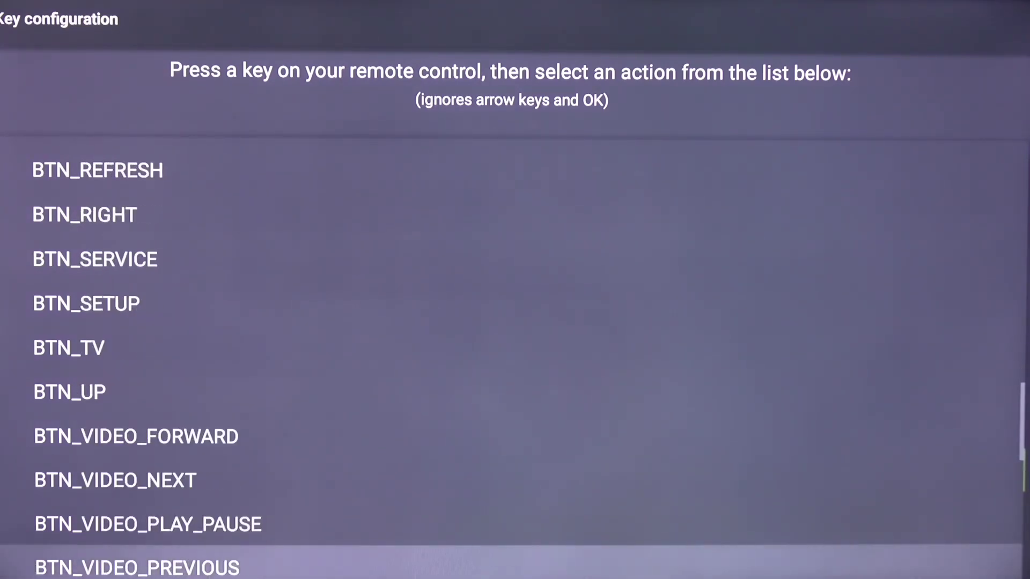
pyautogui.press('Up')
pyautogui.press('Return')
pyautogui.press('Down')
pyautogui.press('Down')
pyautogui.press('Return')
pyautogui.press('Return')
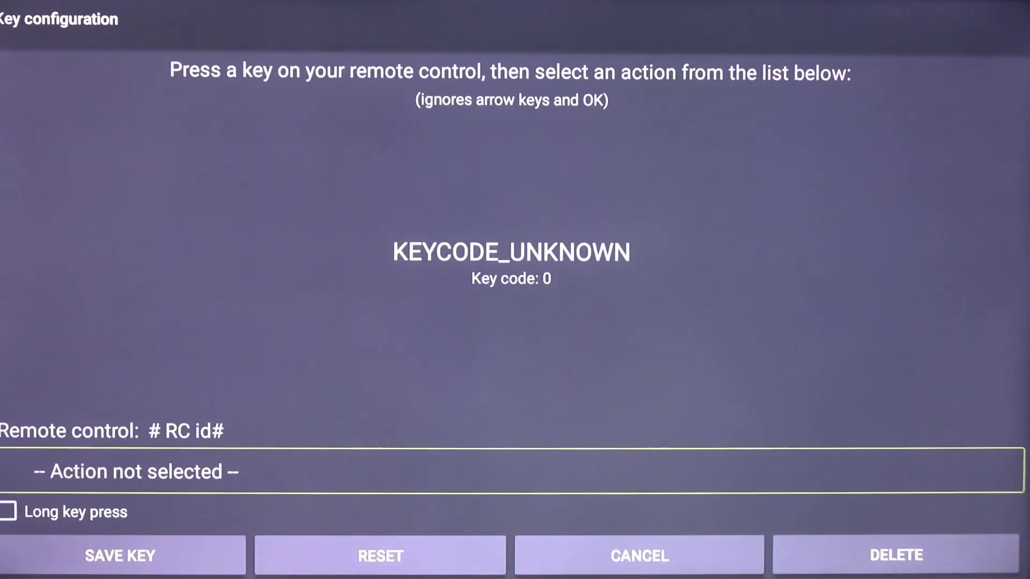
# Map a long press of Play/Pause to BTN_YELLOW and save it.
pyautogui.press('XF86AudioPlay')
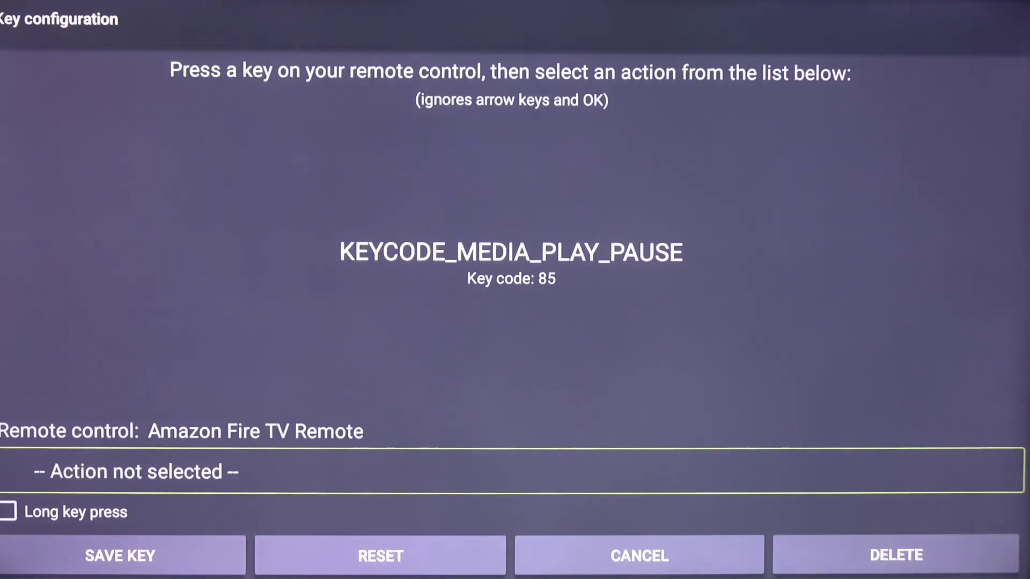
pyautogui.press('Return')
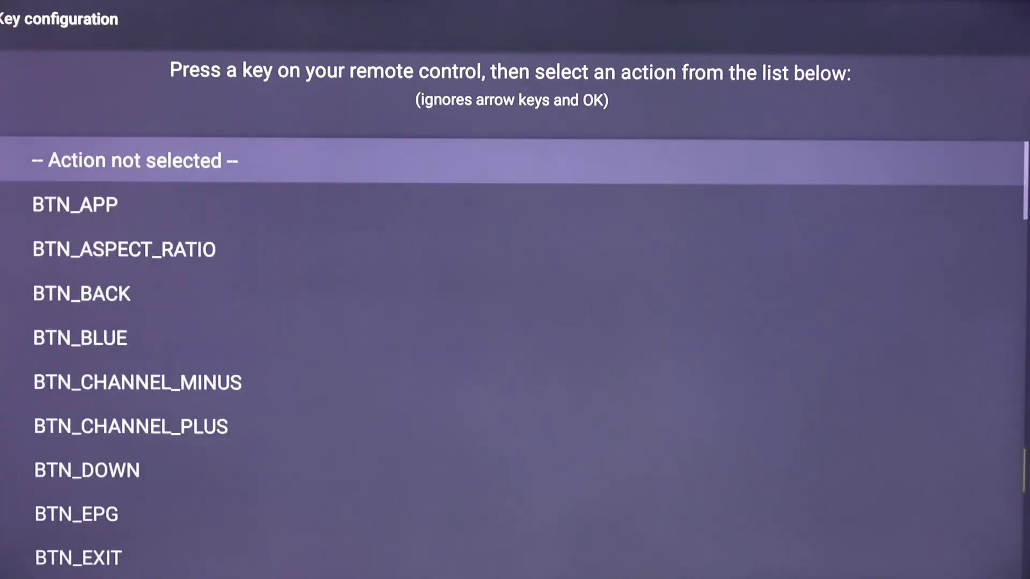
pyautogui.press('Down')
pyautogui.press('Down')
pyautogui.press('Down')
pyautogui.press('Down')
pyautogui.press('Down')
pyautogui.press('Down')
pyautogui.press('Down')
pyautogui.press('Down')
pyautogui.press('Down')
pyautogui.press('Down')
pyautogui.press('Down')
pyautogui.press('Down')
pyautogui.press('Down')
pyautogui.press('Down')
pyautogui.press('Down')
pyautogui.press('Down')
pyautogui.press('Down')
pyautogui.press('Down')
pyautogui.press('Down')
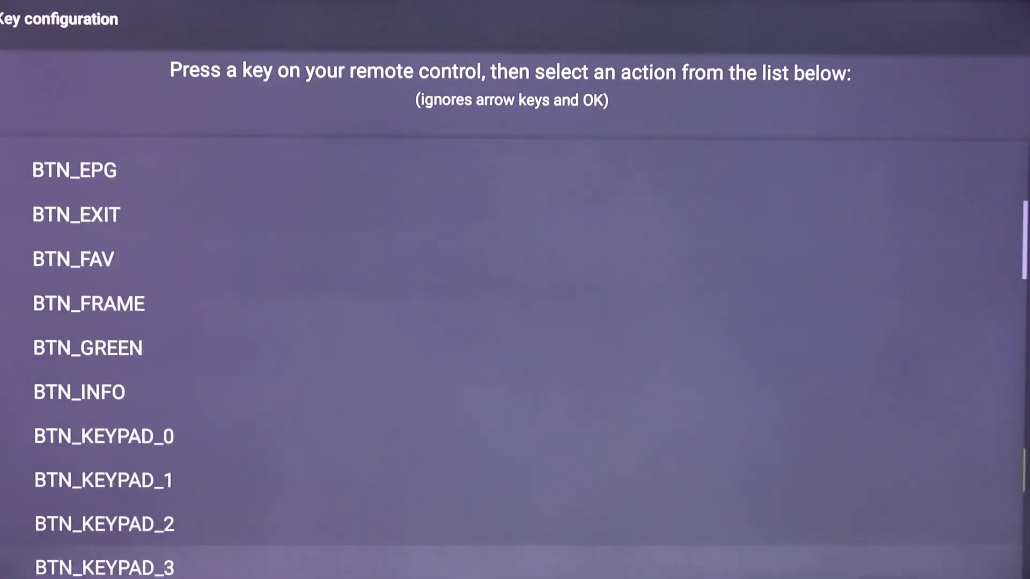
pyautogui.press('Down')
pyautogui.press('Down')
pyautogui.press('Down')
pyautogui.press('Down')
pyautogui.press('Down')
pyautogui.press('Down')
pyautogui.press('Down')
pyautogui.press('Down')
pyautogui.press('Down')
pyautogui.press('Down')
pyautogui.press('Down')
pyautogui.press('Down')
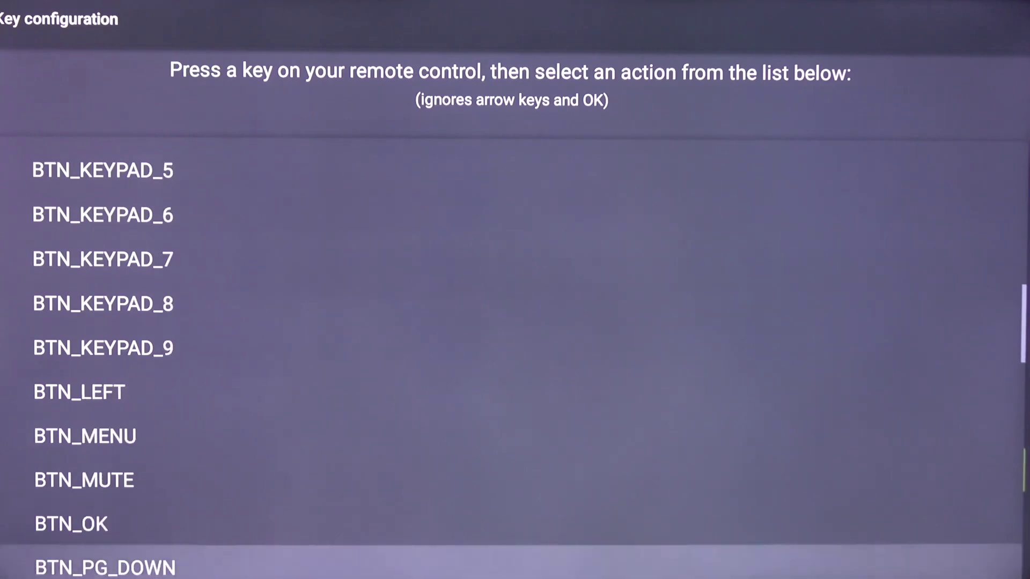
pyautogui.press('Down')
pyautogui.press('Down')
pyautogui.press('Down')
pyautogui.press('Down')
pyautogui.press('Down')
pyautogui.press('Down')
pyautogui.press('Down')
pyautogui.press('Down')
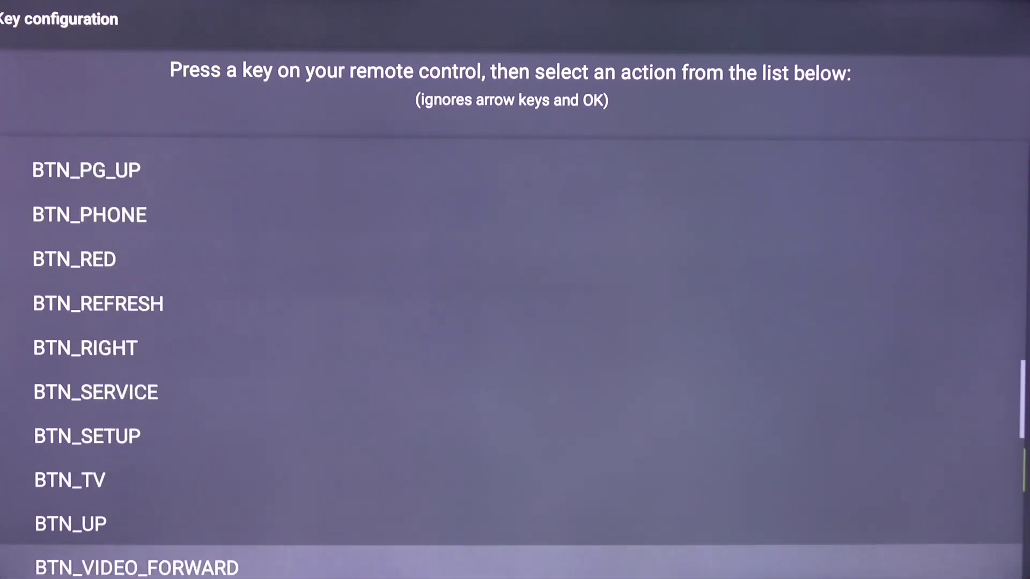
pyautogui.press('Down')
pyautogui.press('Down')
pyautogui.press('Down')
pyautogui.press('Down')
pyautogui.press('Down')
pyautogui.press('Down')
pyautogui.press('Down')
pyautogui.press('Down')
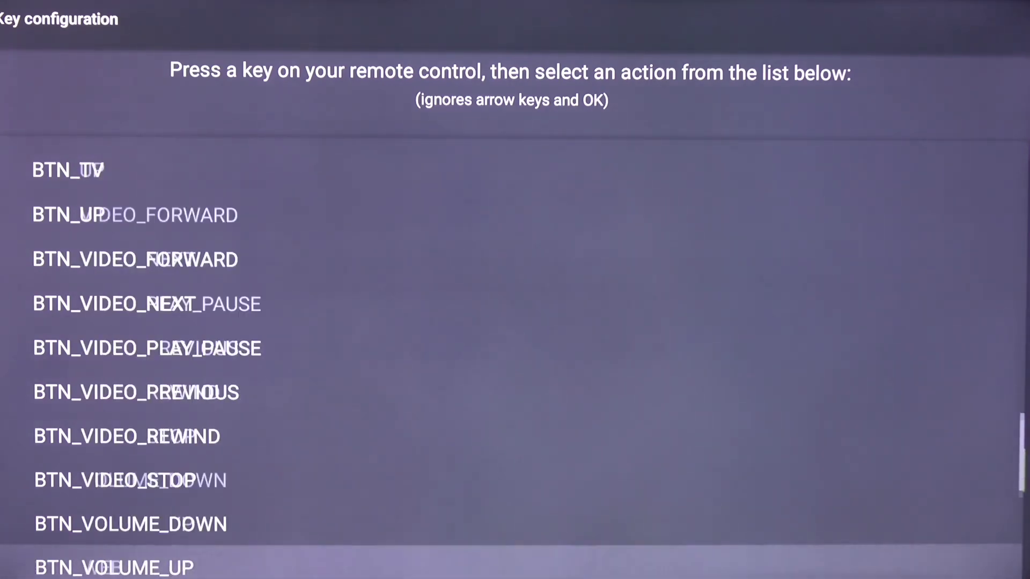
pyautogui.press('Return')
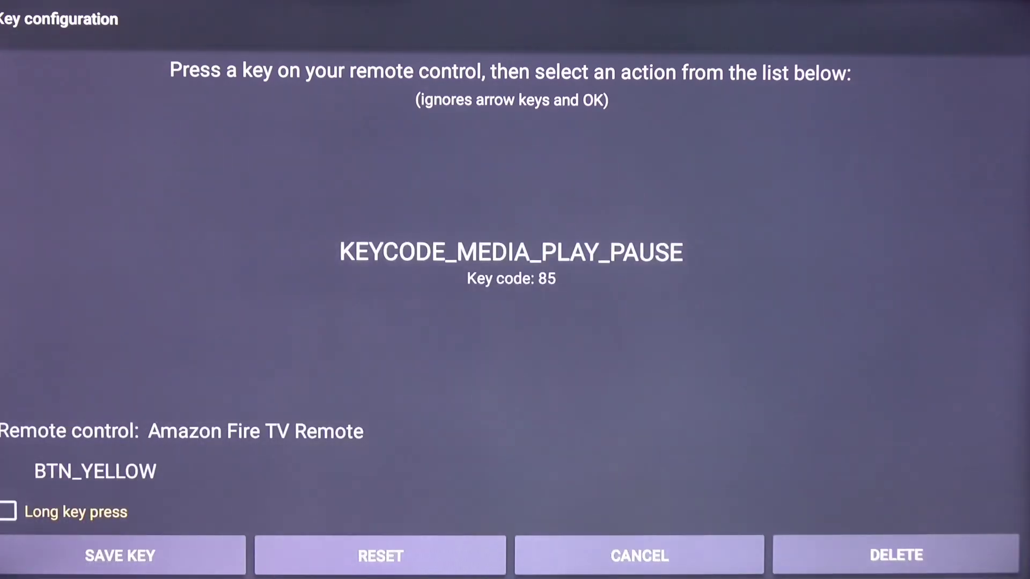
pyautogui.press('Down')
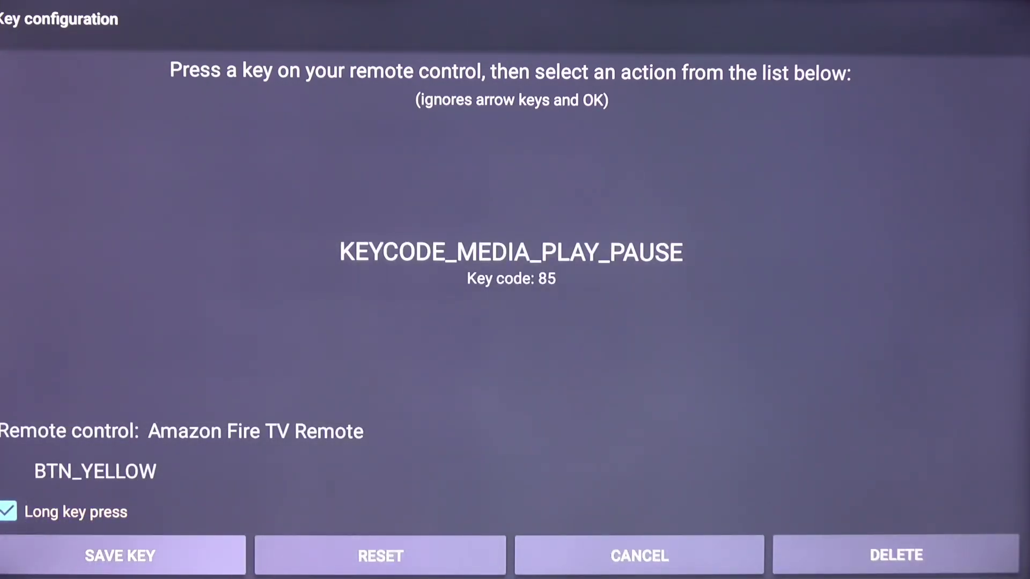
pyautogui.press('Return')
pyautogui.press('Return')
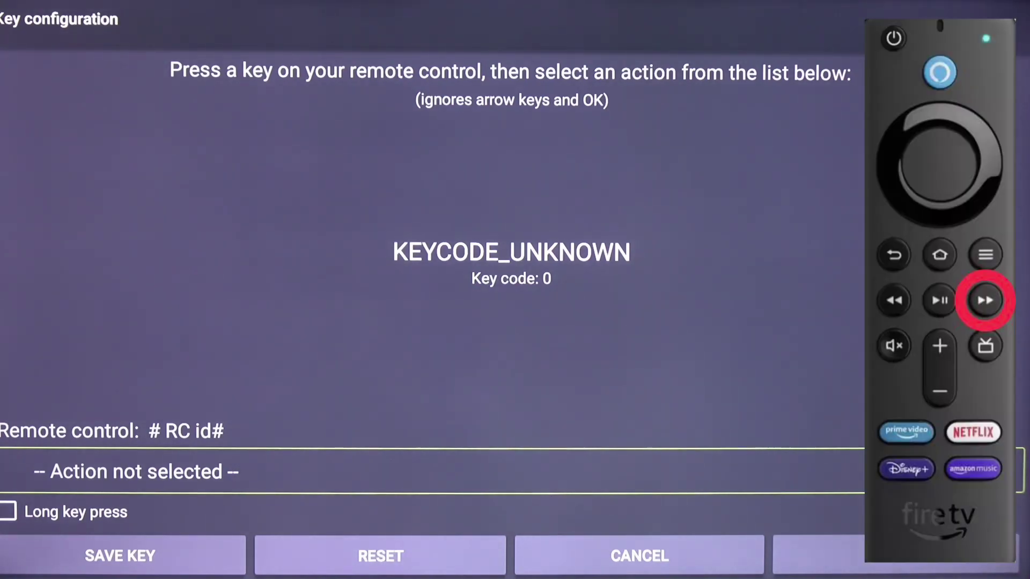
# Map the remote's Fast Forward key to BTN_VIDEO_FORWARD and save it.
pyautogui.press('XF86AudioForward')
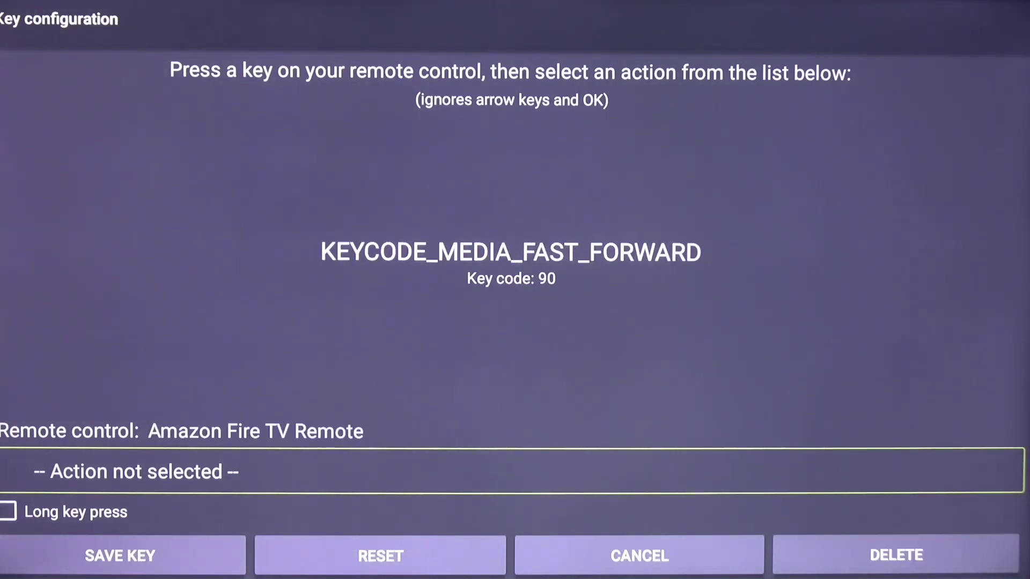
pyautogui.press('Return')
pyautogui.press('Down')
pyautogui.press('Down')
pyautogui.press('Down')
pyautogui.press('Down')
pyautogui.press('Down')
pyautogui.press('Down')
pyautogui.press('Down')
pyautogui.press('Down')
pyautogui.press('Down')
pyautogui.press('Down')
pyautogui.press('Down')
pyautogui.press('Down')
pyautogui.press('Down')
pyautogui.press('Down')
pyautogui.press('Down')
pyautogui.press('Down')
pyautogui.press('Down')
pyautogui.press('Down')
pyautogui.press('Down')
pyautogui.press('Down')
pyautogui.press('Down')
pyautogui.press('Down')
pyautogui.press('Down')
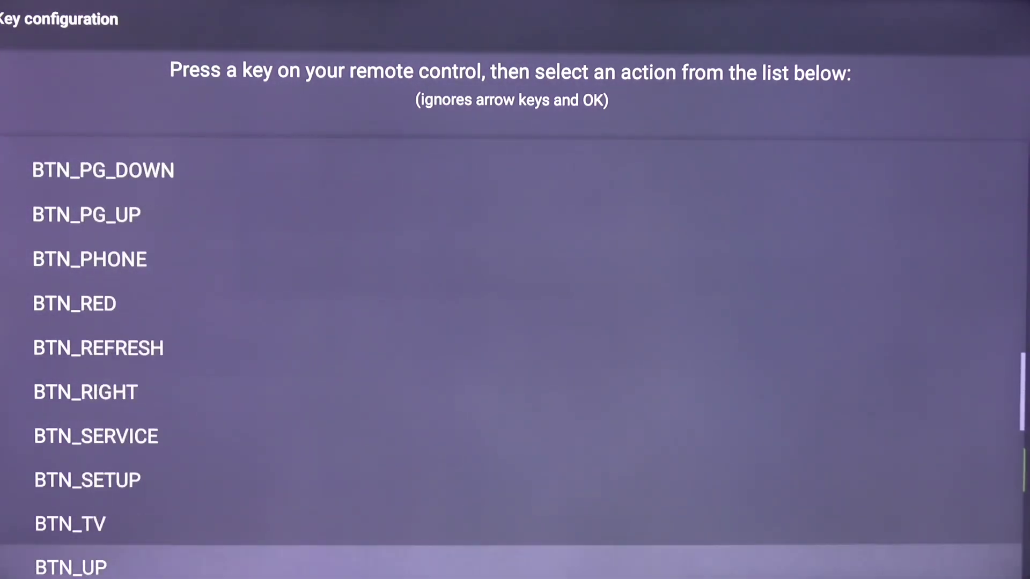
pyautogui.press('Down')
pyautogui.press('Down')
pyautogui.press('Down')
pyautogui.press('Up')
pyautogui.press('Up')
pyautogui.press('Return')
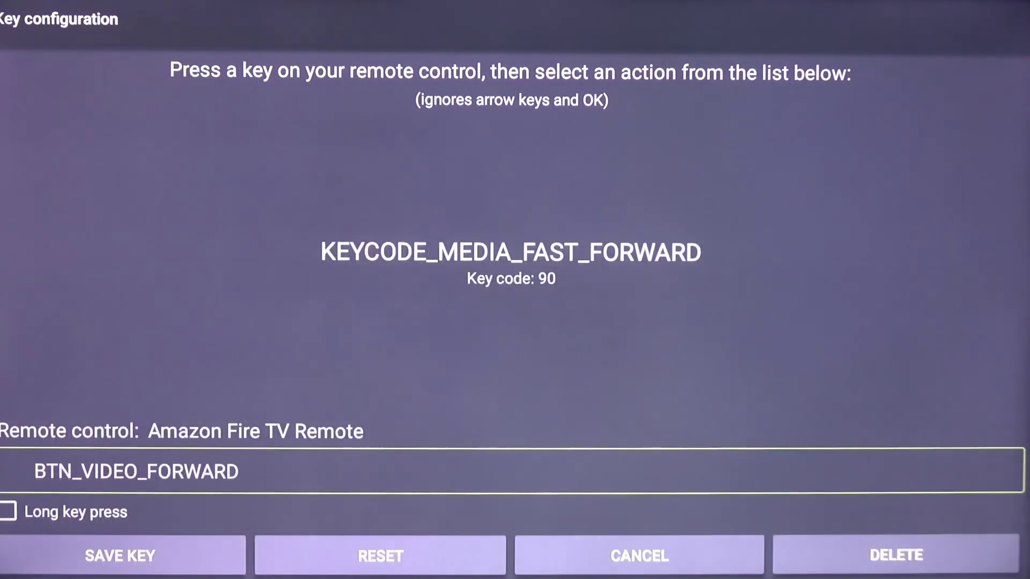
pyautogui.press('Down')
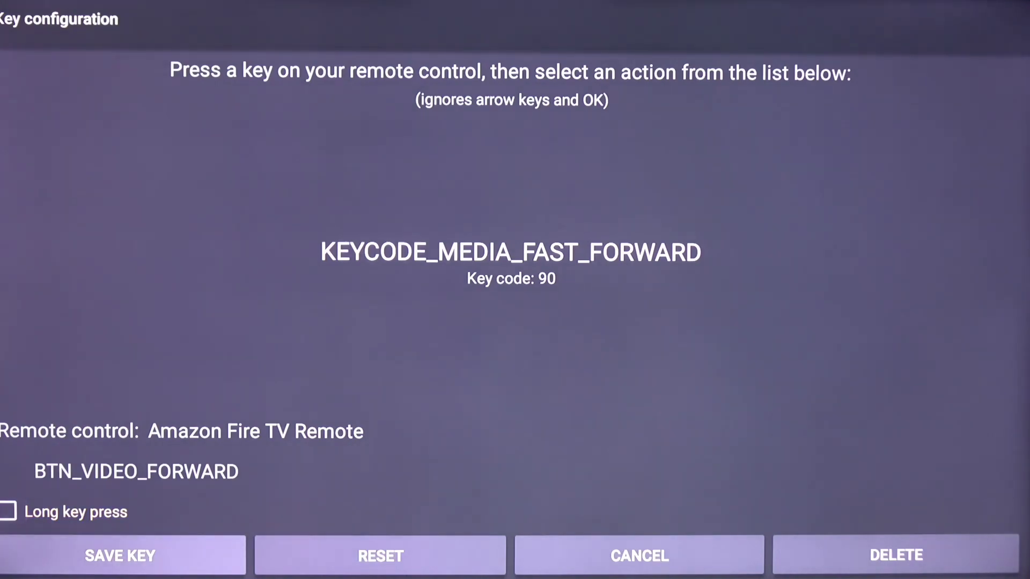
pyautogui.press('Return')
pyautogui.press('Return')
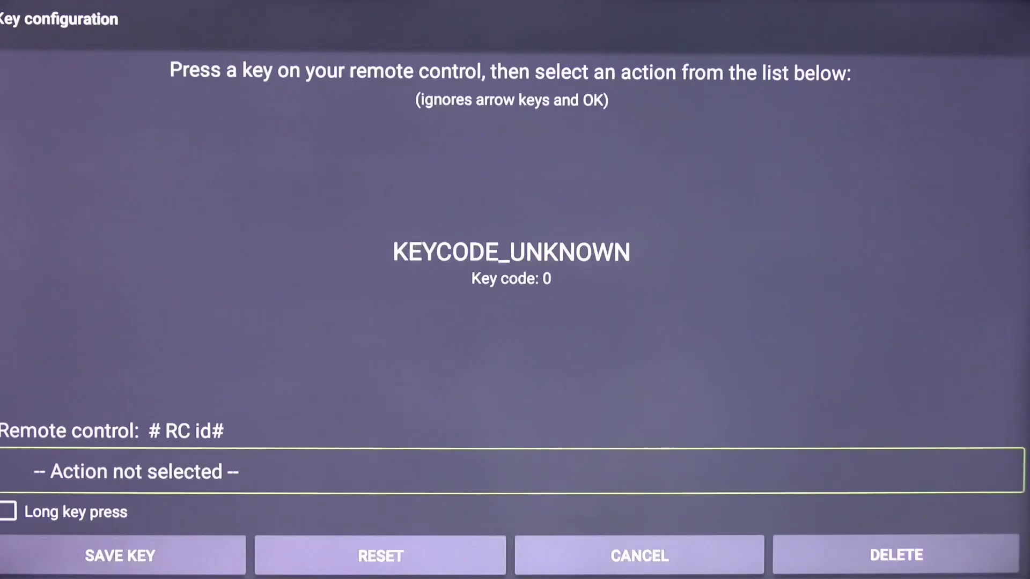
# Map a long press of Fast Forward to BTN_BLUE and save it.
pyautogui.press('XF86AudioForward')
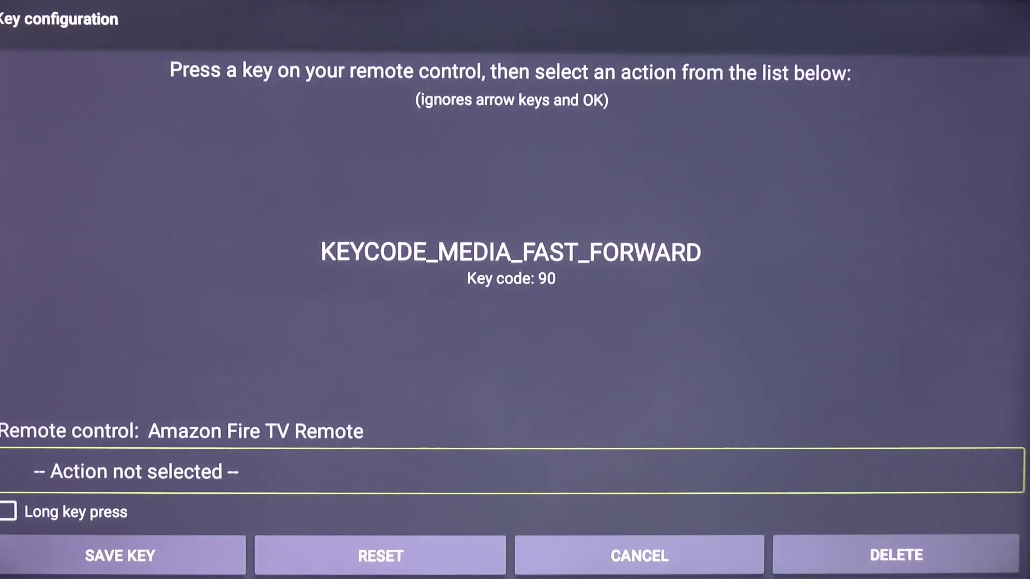
pyautogui.press('Return')
pyautogui.press('Down')
pyautogui.press('Down')
pyautogui.press('Down')
pyautogui.press('Down')
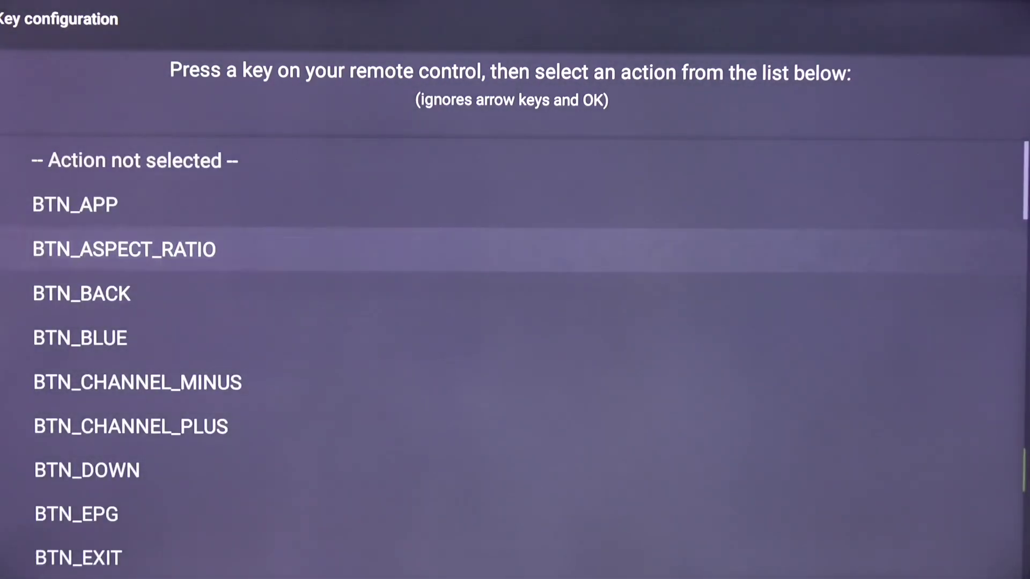
pyautogui.press('Return')
pyautogui.press('Down')
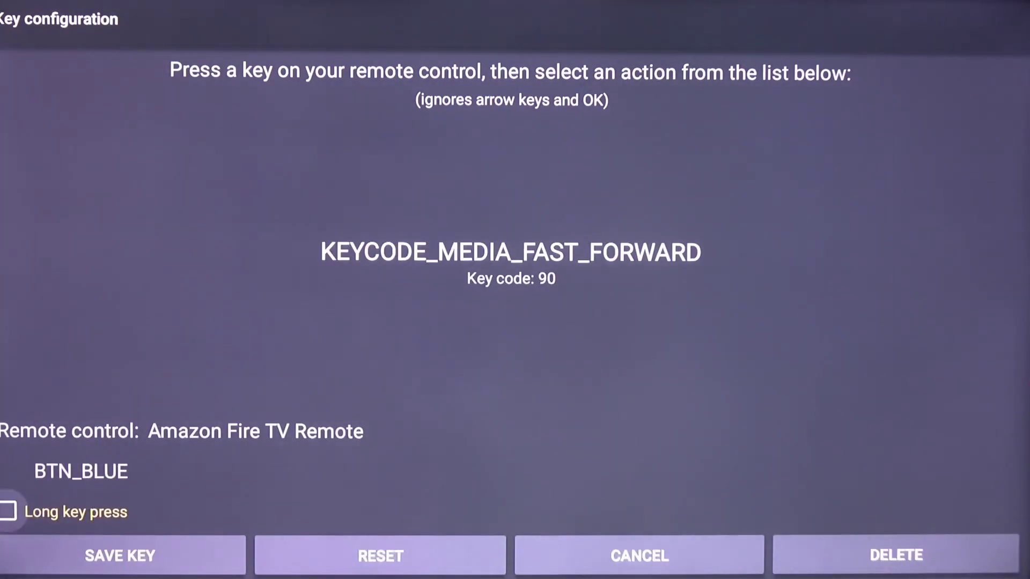
pyautogui.press('Return')
pyautogui.press('Down')
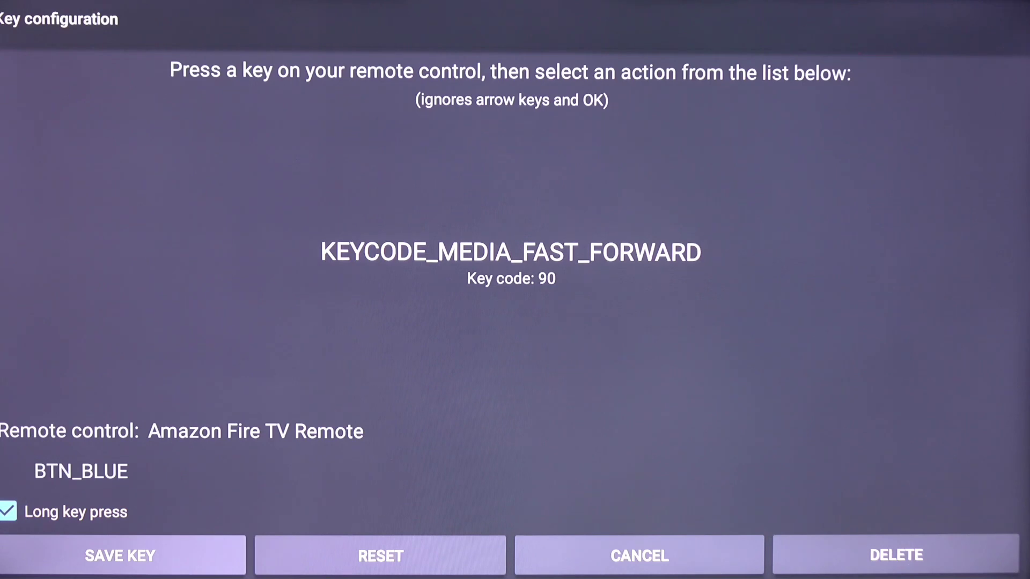
pyautogui.press('Return')
pyautogui.press('Down')
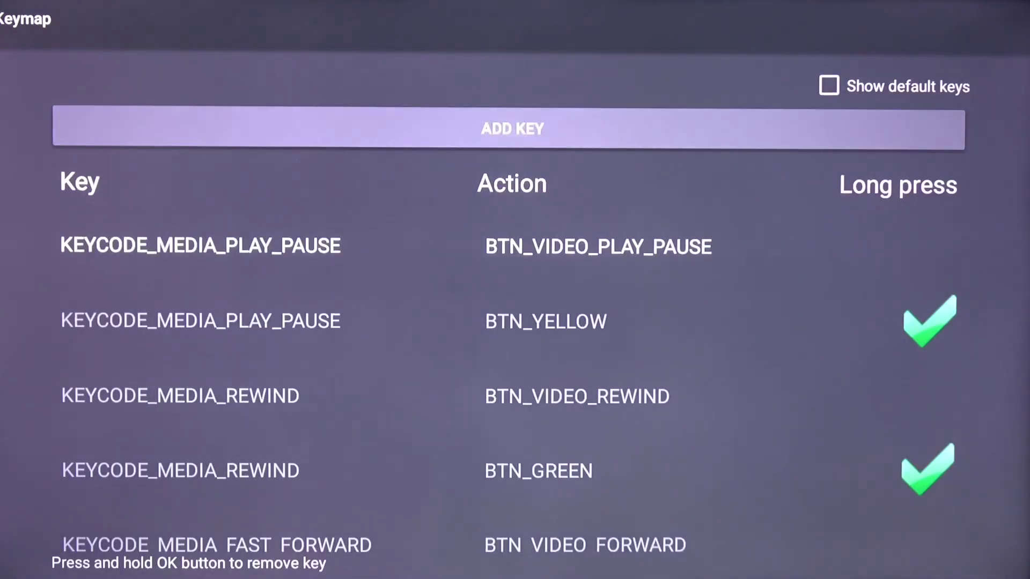
# Review the BTN_YELLOW, BTN_VIDEO_REWIND and BTN_GREEN mappings, then exit StbEmu to the Fire TV home screen.
pyautogui.press('Down')
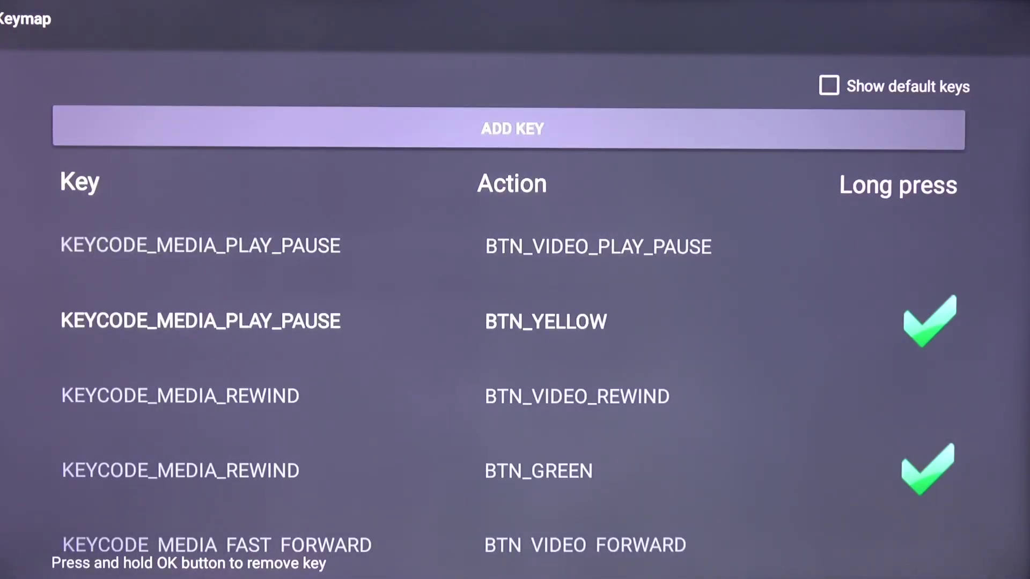
pyautogui.press('Down')
pyautogui.press('Down')
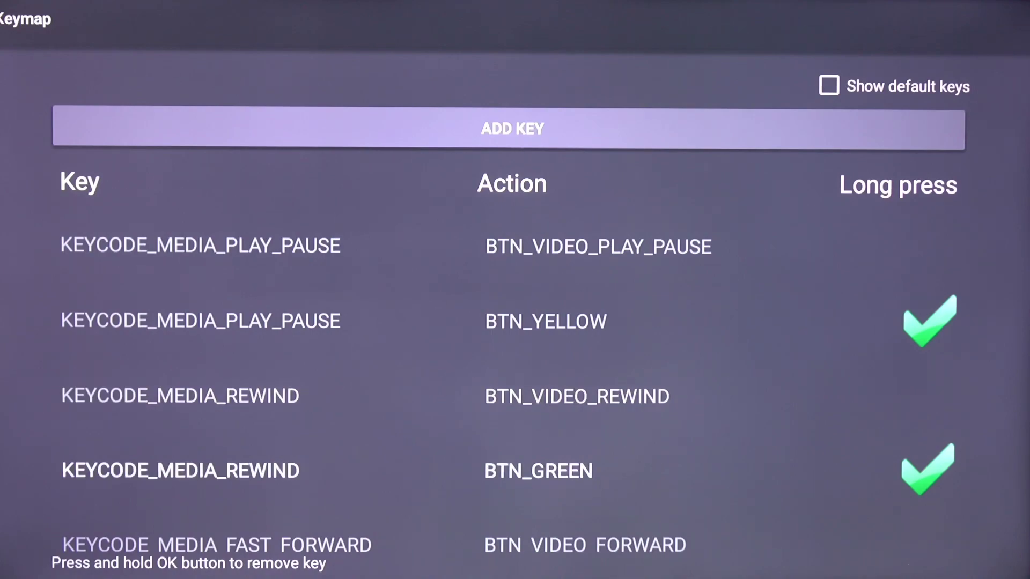
pyautogui.press('Down')
pyautogui.press('Down')
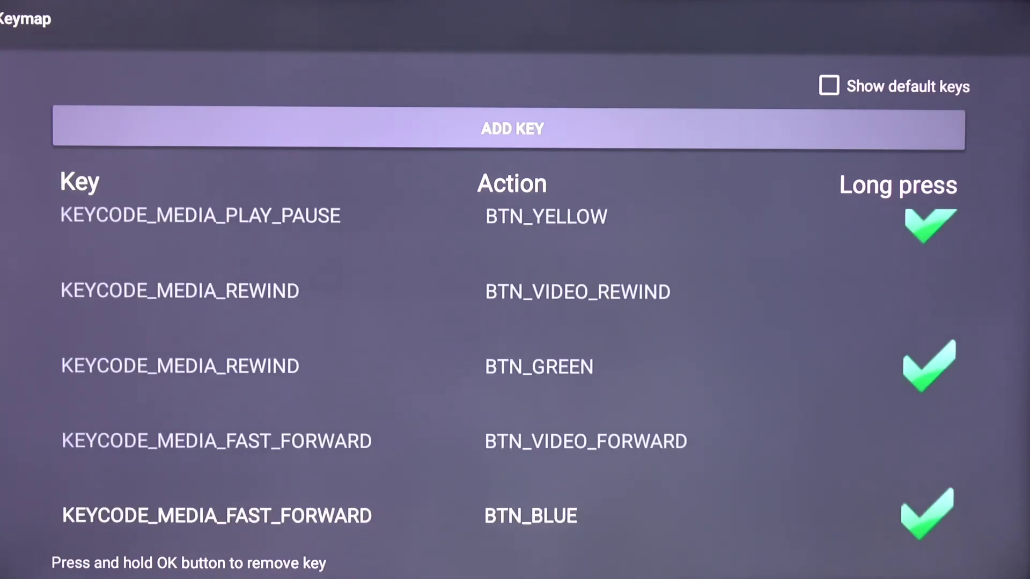
pyautogui.press('Escape')
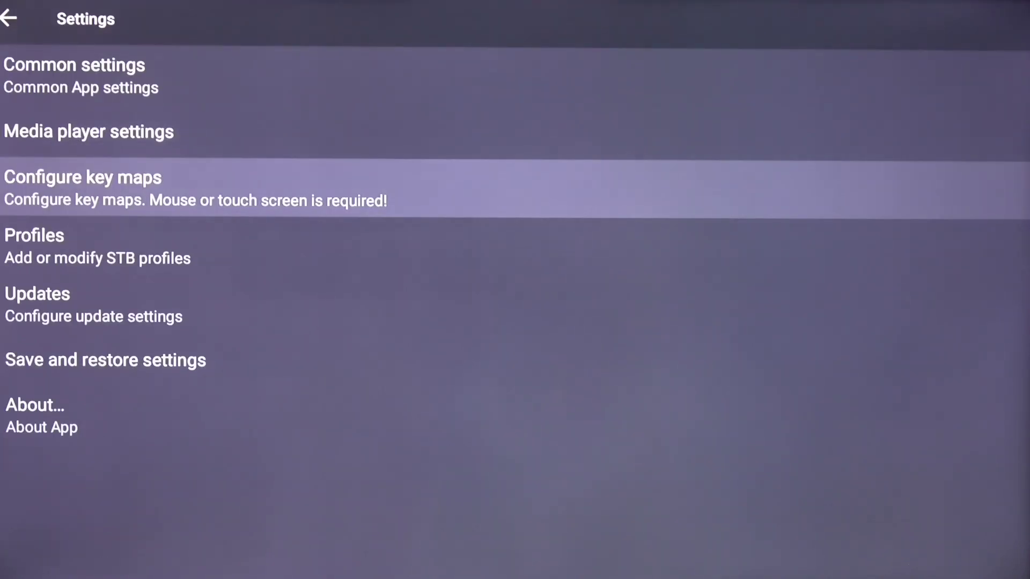
pyautogui.press('Home')
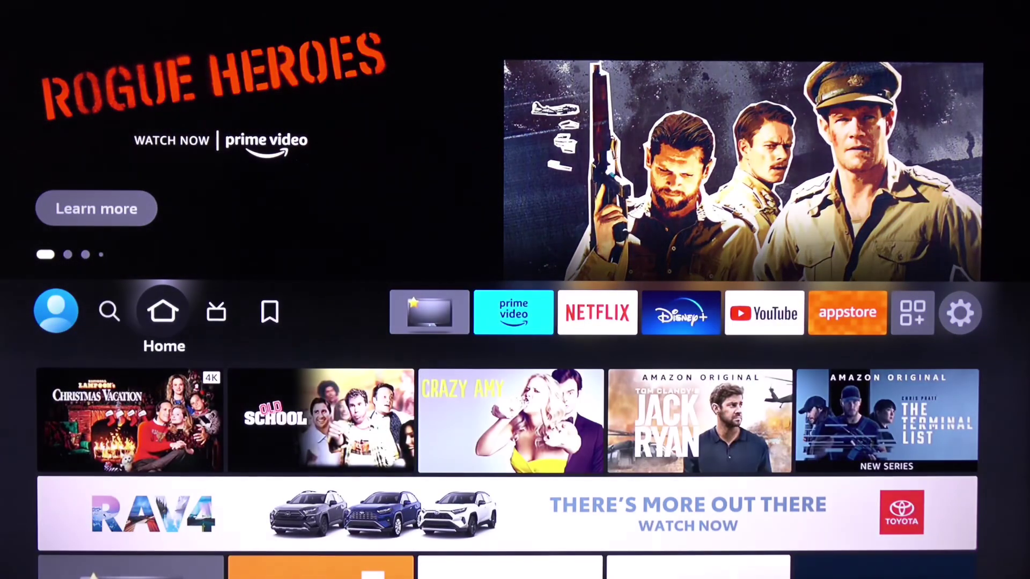
# Move along the Fire TV home menu onto the first app in the row.
pyautogui.press('Right')
pyautogui.press('Right')
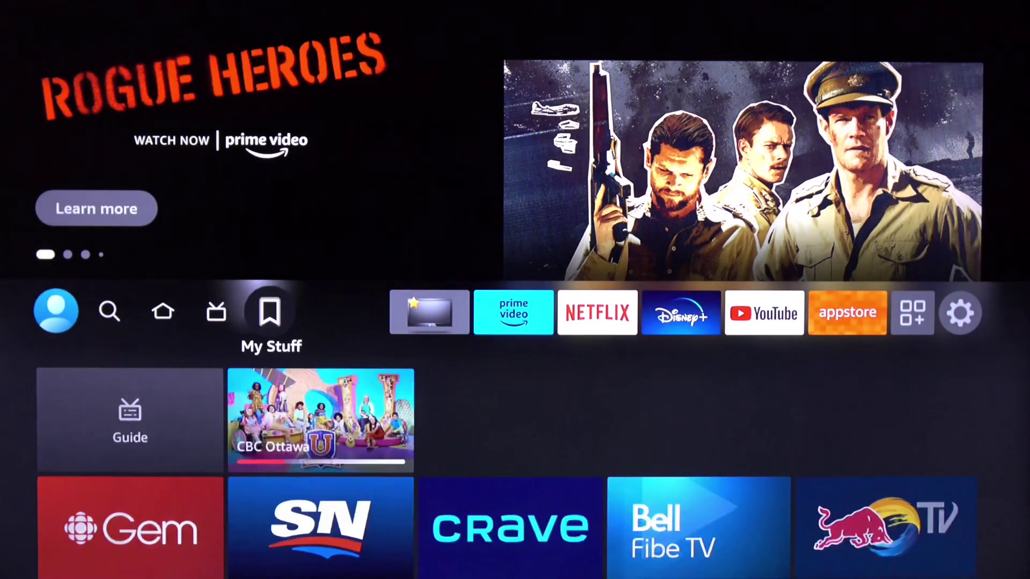
pyautogui.press('Right')
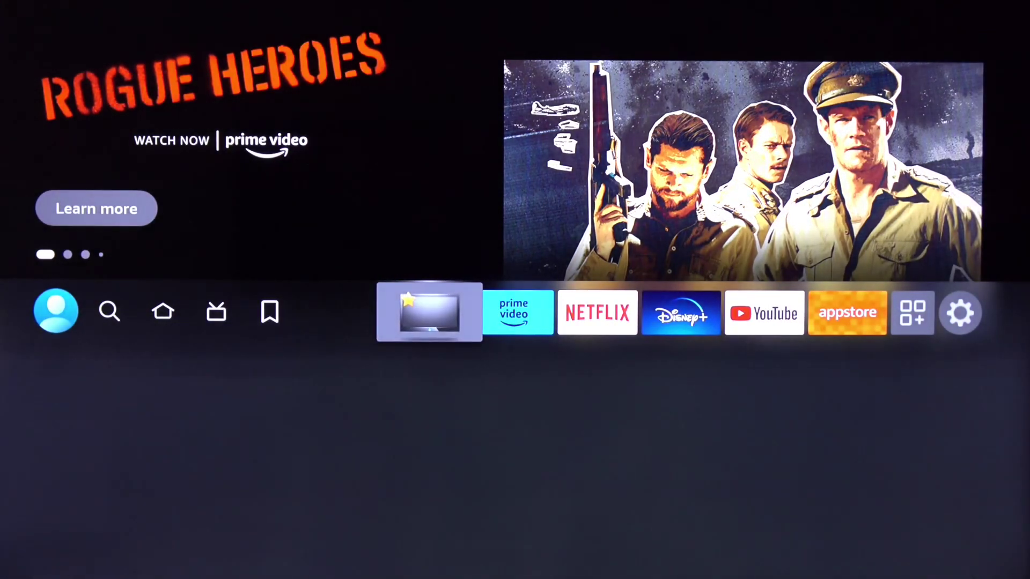